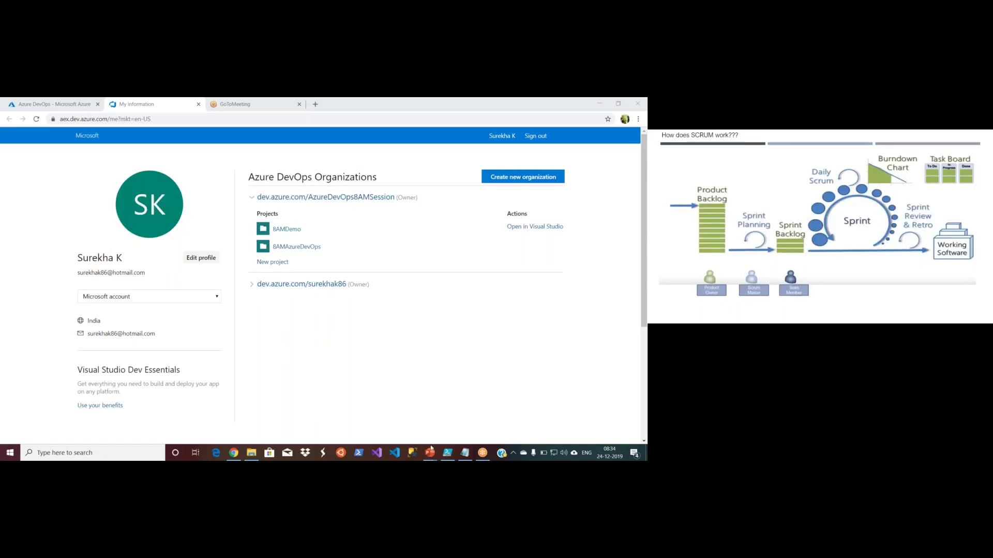
- Switch to the PowerPoint presenter view and duplicate the slide show across the displays
{"action": "mouse_move", "coordinate": [432, 454]}
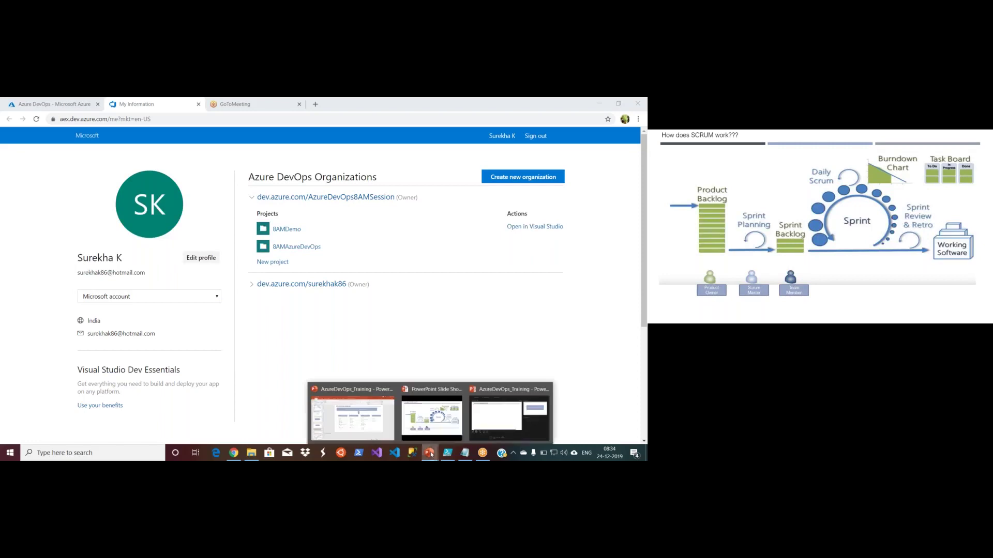
{"action": "left_click", "coordinate": [479, 415]}
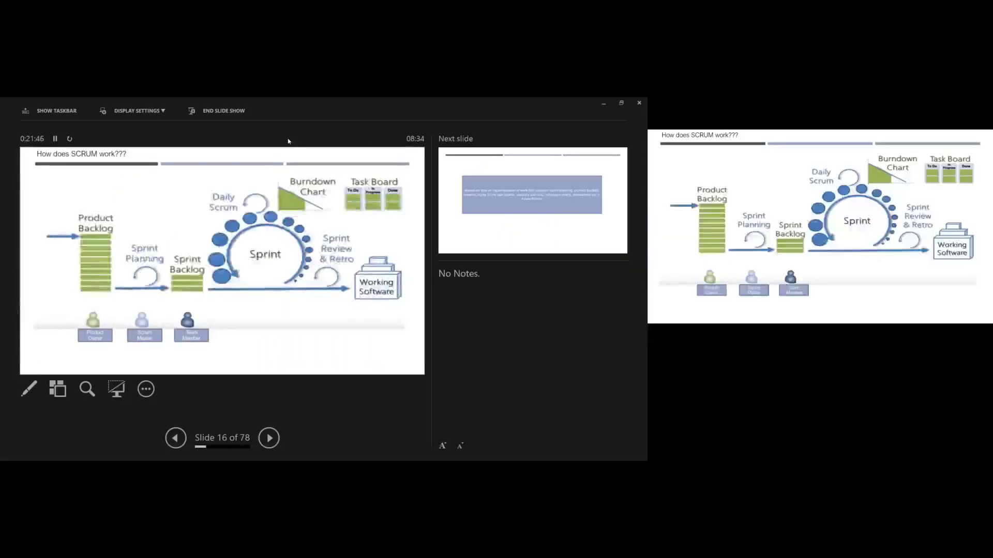
{"action": "left_click", "coordinate": [146, 111]}
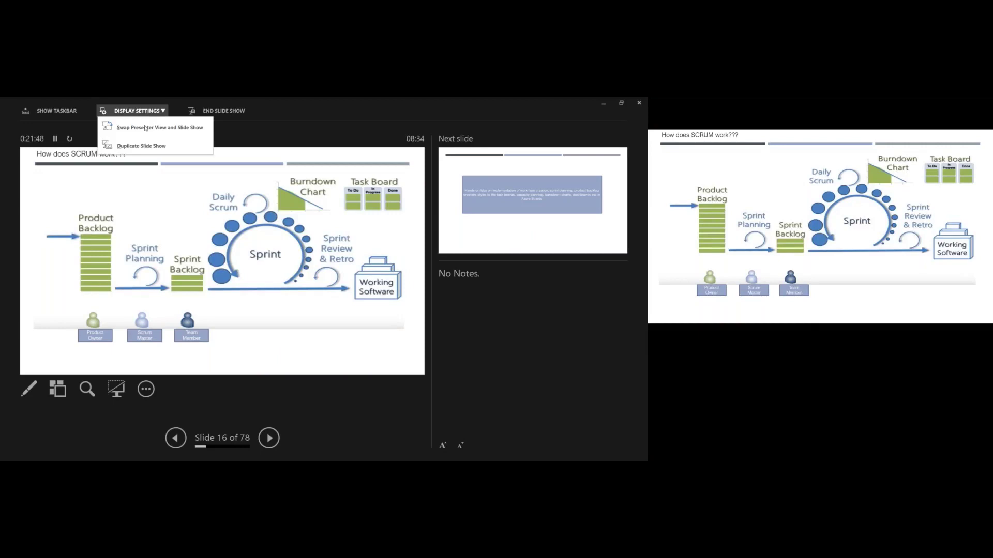
{"action": "left_click", "coordinate": [147, 147]}
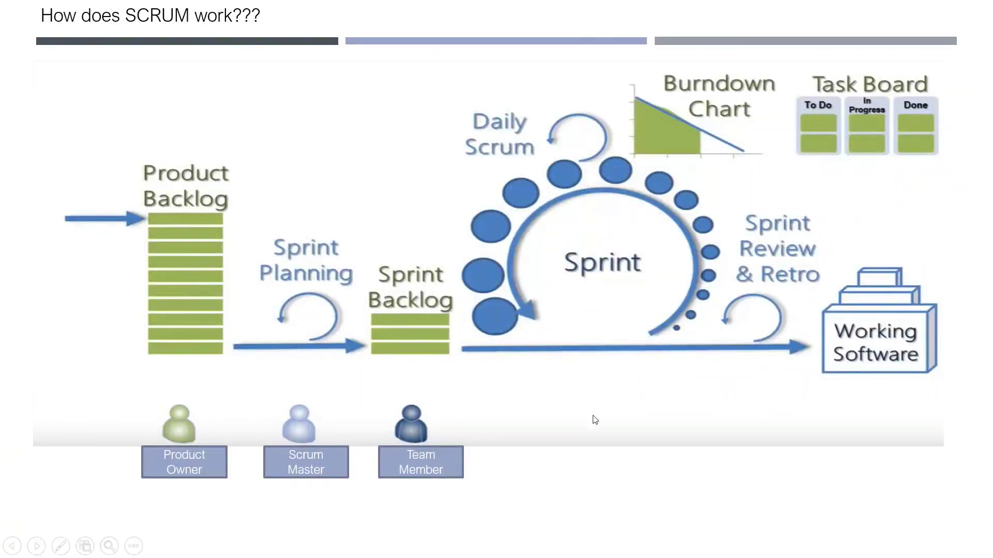
- Switch to Chrome and open the 8AMDemo project in the AzureDevOps8AMSession organization
{"action": "key", "text": "alt+Tab"}
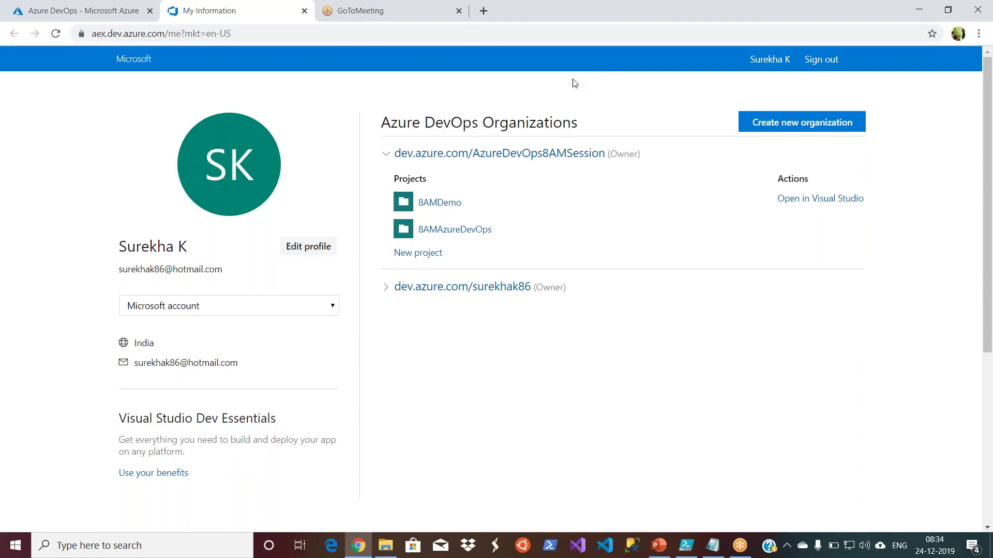
{"action": "left_click", "coordinate": [565, 157]}
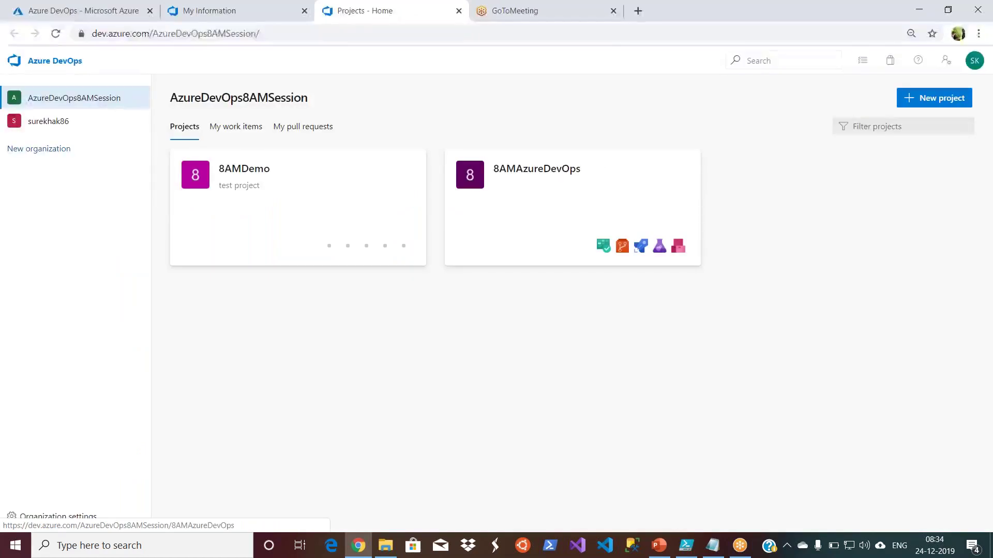
{"action": "left_click", "coordinate": [531, 174]}
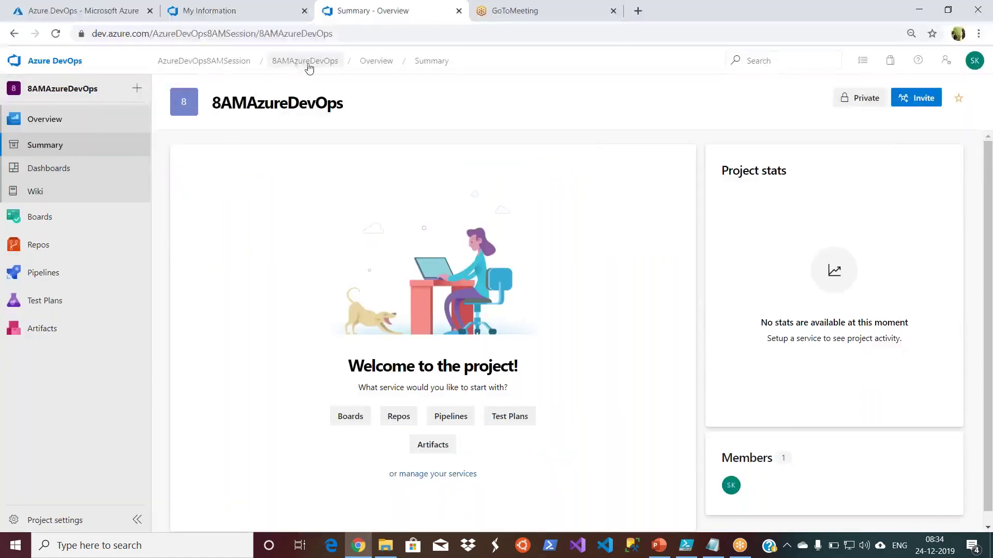
{"action": "left_click", "coordinate": [210, 71]}
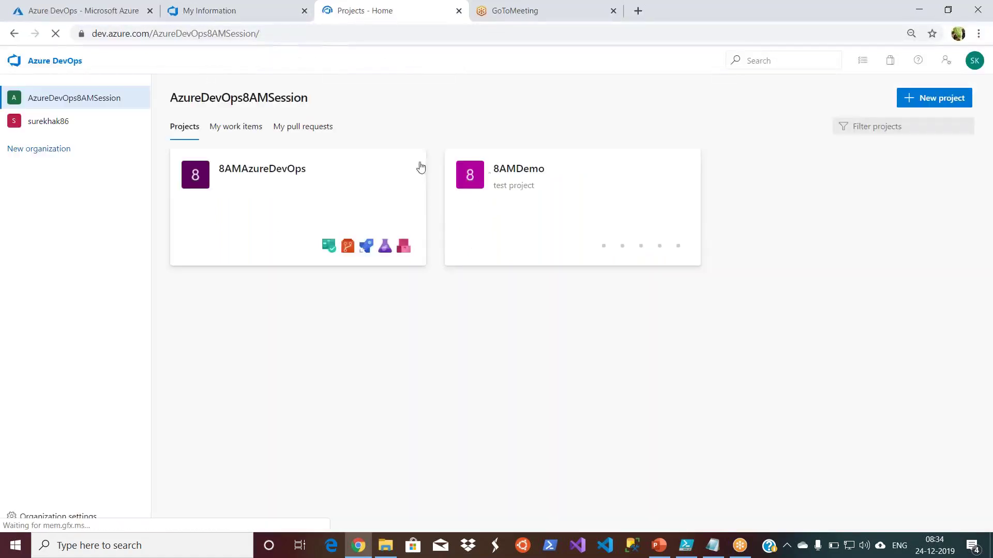
{"action": "left_click", "coordinate": [512, 172]}
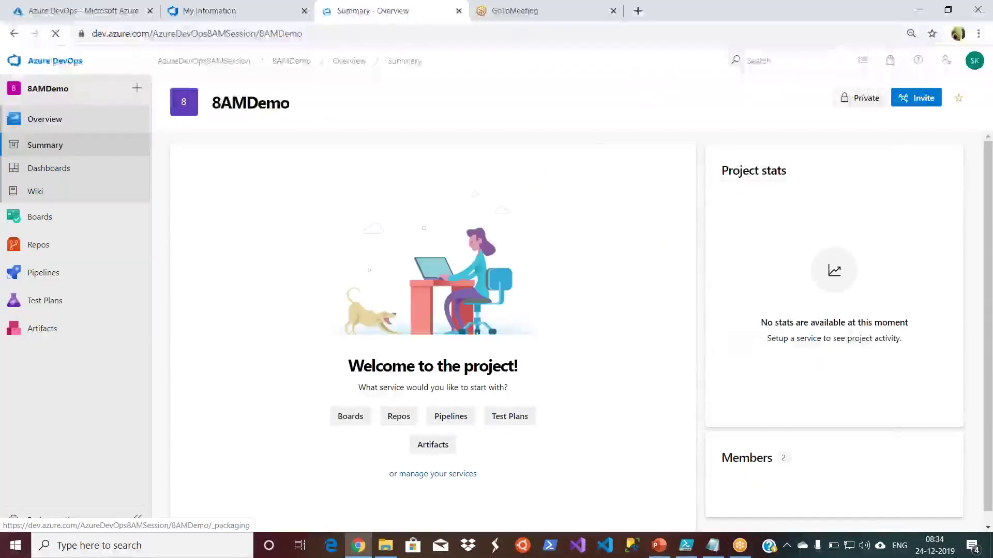
- Check the 8AMDemo project settings, return to the project and open its work items list
{"action": "left_click", "coordinate": [66, 521]}
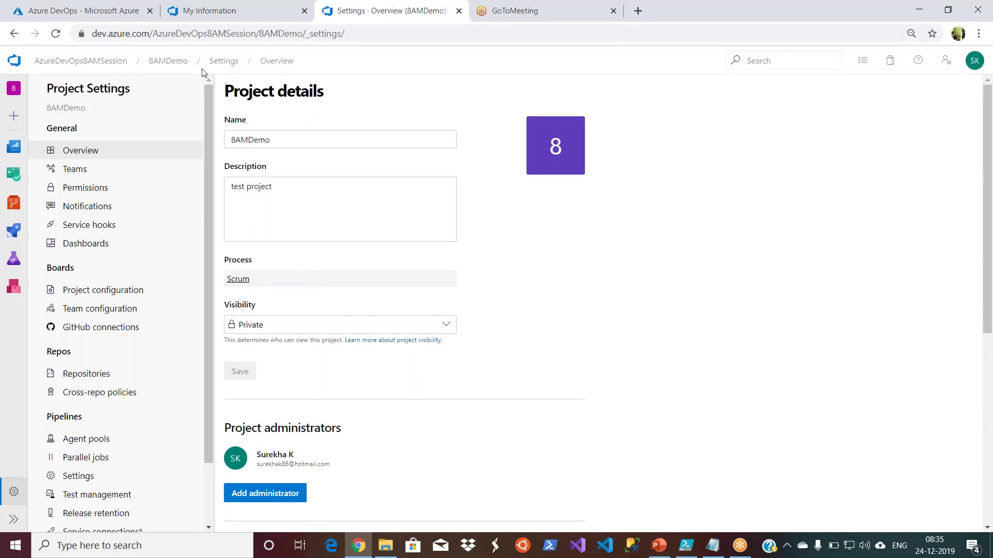
{"action": "left_click", "coordinate": [175, 62]}
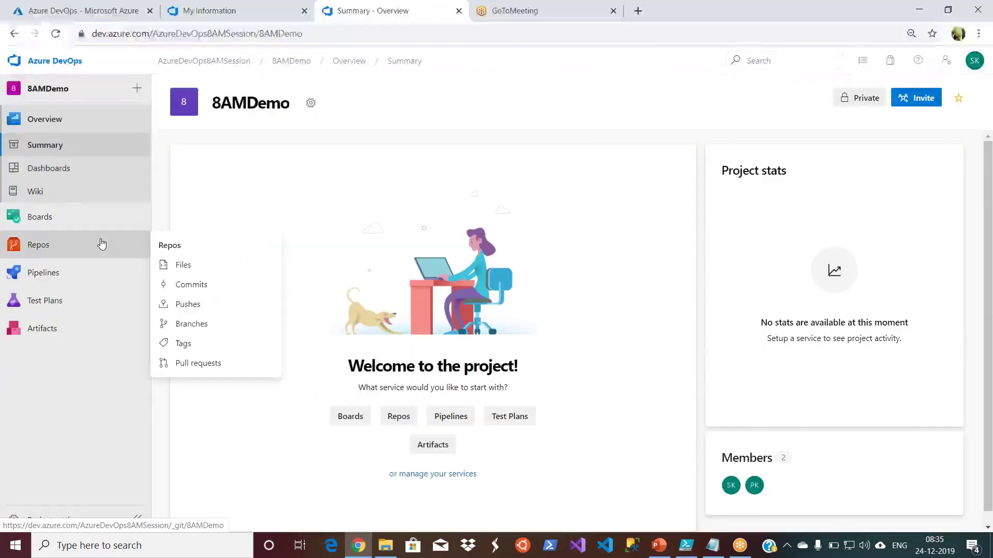
{"action": "mouse_move", "coordinate": [68, 208]}
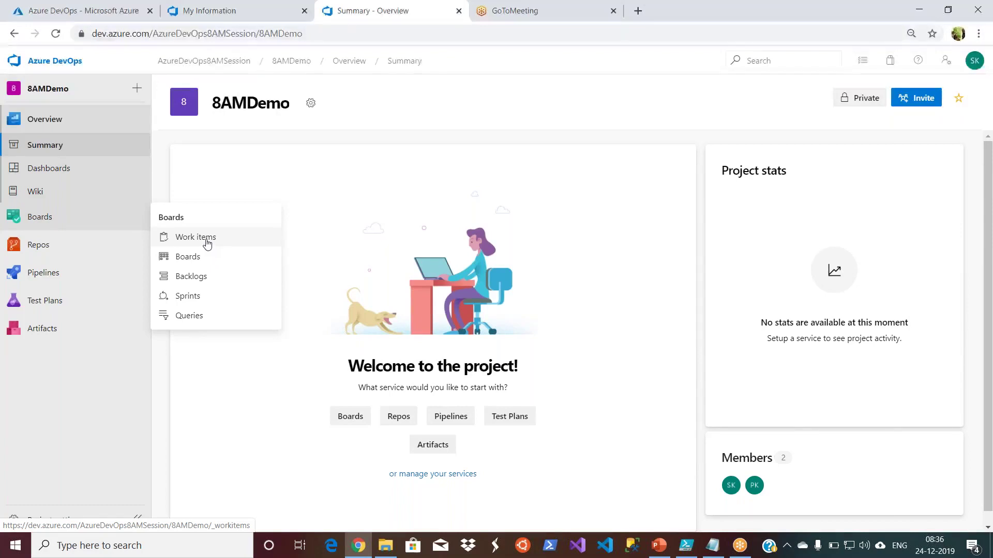
{"action": "left_click", "coordinate": [206, 239]}
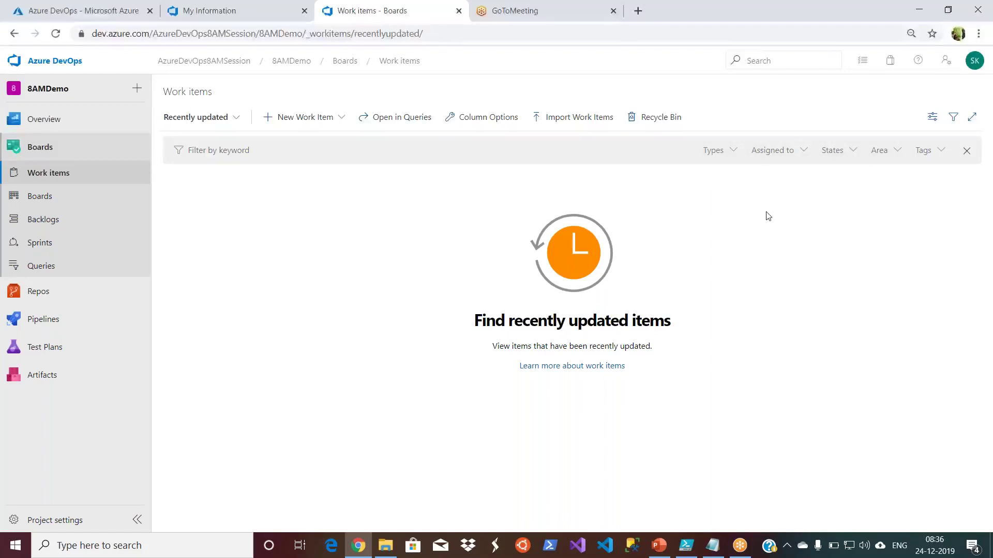
- Start a new Epic work item in the 8AMDemo project with the title "First Epic"
{"action": "left_click", "coordinate": [342, 118]}
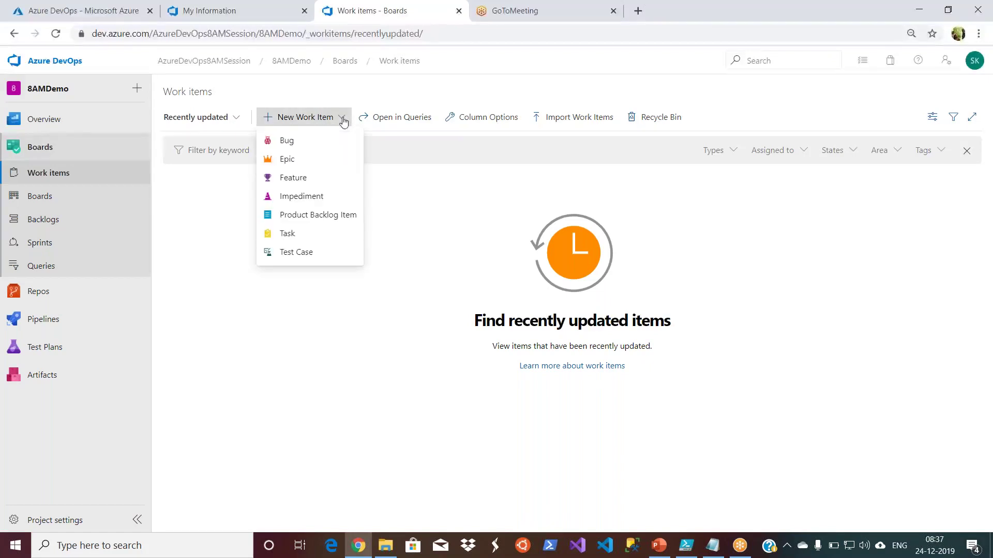
{"action": "left_click", "coordinate": [315, 160]}
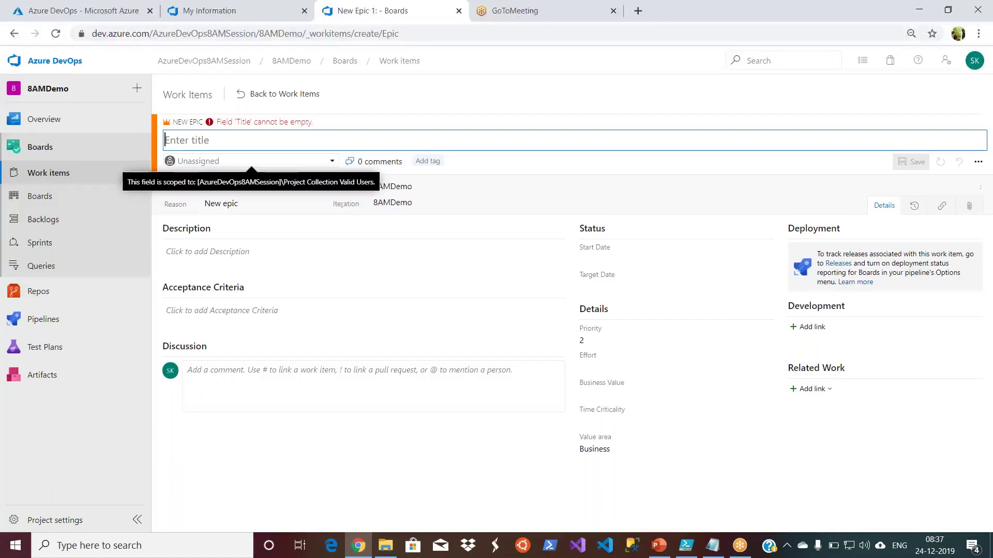
{"action": "type", "text": "FIrs"}
{"action": "key", "text": "BackSpace"}
{"action": "key", "text": "BackSpace"}
{"action": "key", "text": "BackSpace"}
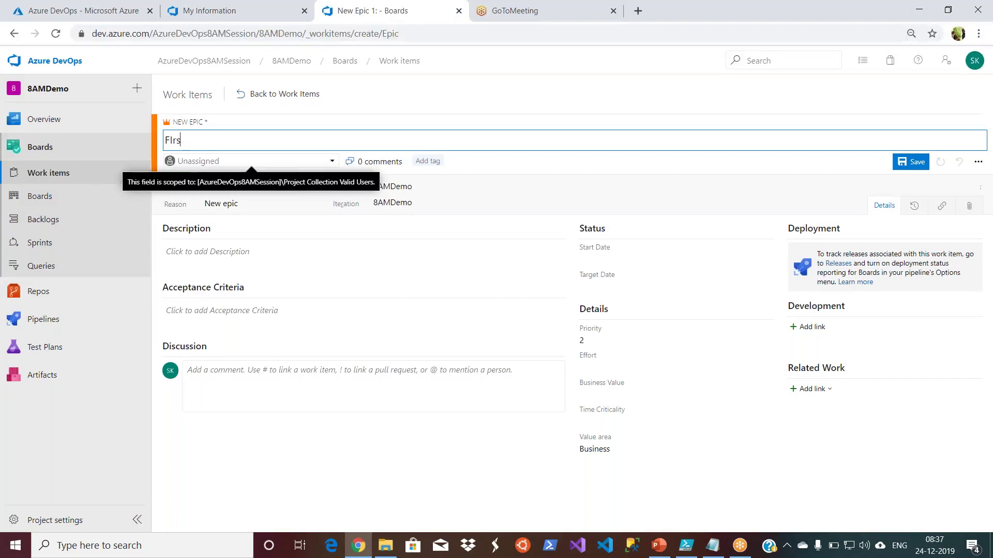
{"action": "type", "text": "irst Epic"}
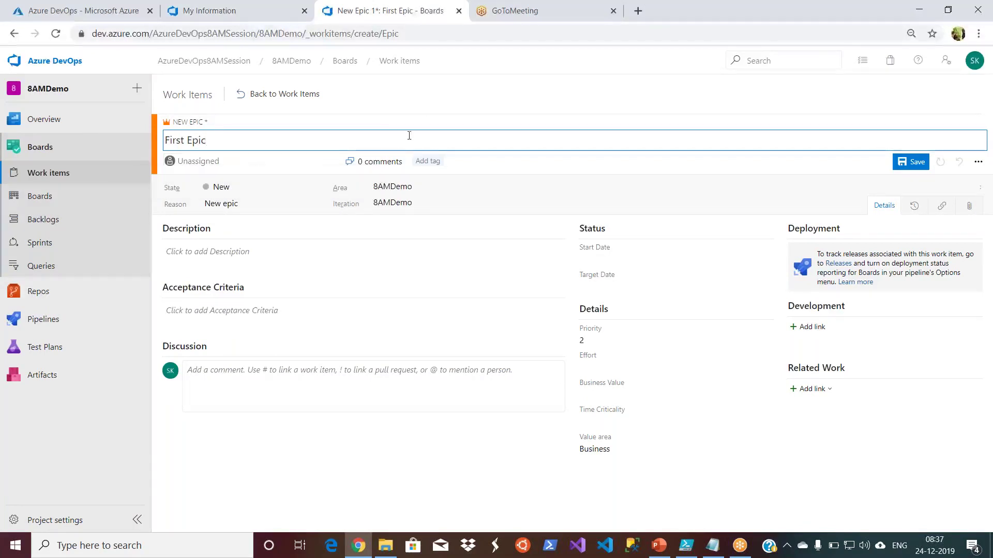
{"action": "left_click", "coordinate": [383, 118]}
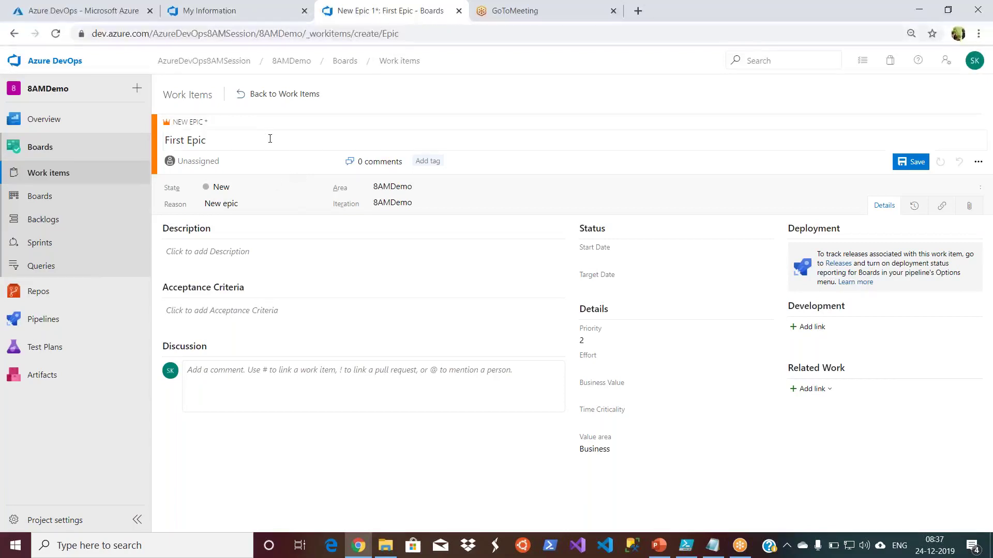
- Enter the epic's description "e-commerce portal" and add the numbered acceptance criterion "business rules to be specified"
{"action": "left_click", "coordinate": [254, 255]}
{"action": "type", "text": "e"}
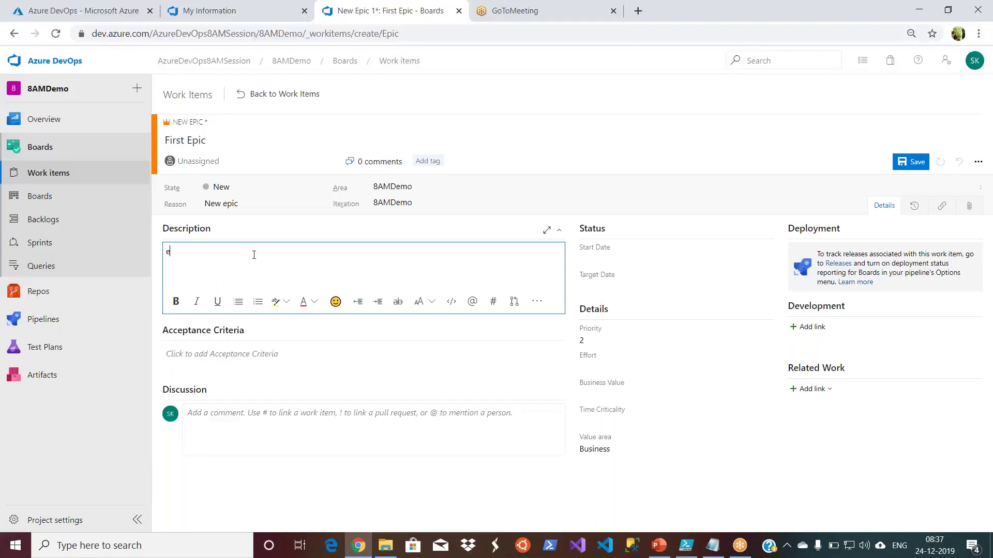
{"action": "type", "text": "-commerce portal"}
{"action": "left_click", "coordinate": [261, 355]}
{"action": "left_click", "coordinate": [258, 360]}
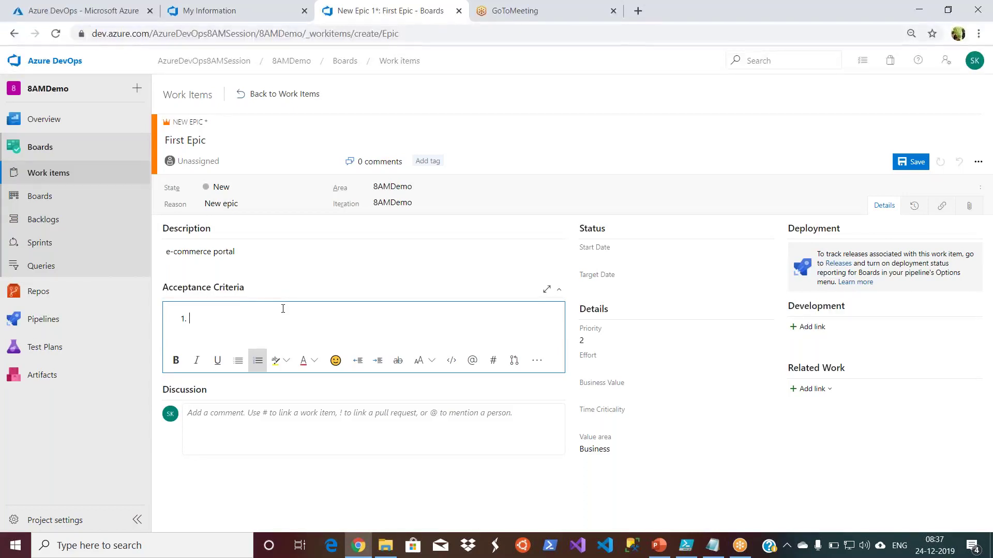
{"action": "type", "text": "business rules to be specified"}
{"action": "left_click", "coordinate": [376, 479]}
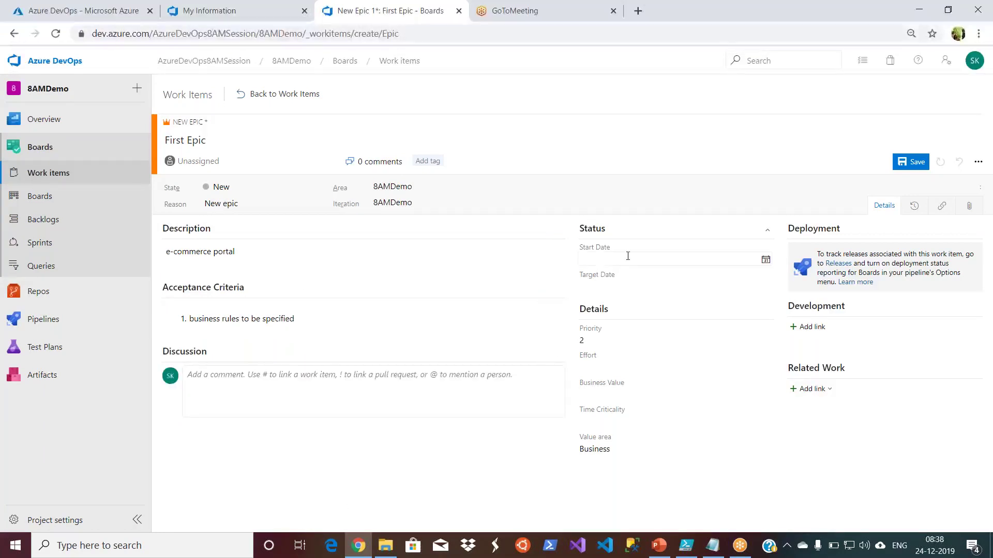
- Set the epic's start date to 12/26/2019 and its target date to 1/31/2020
{"action": "left_click", "coordinate": [764, 261]}
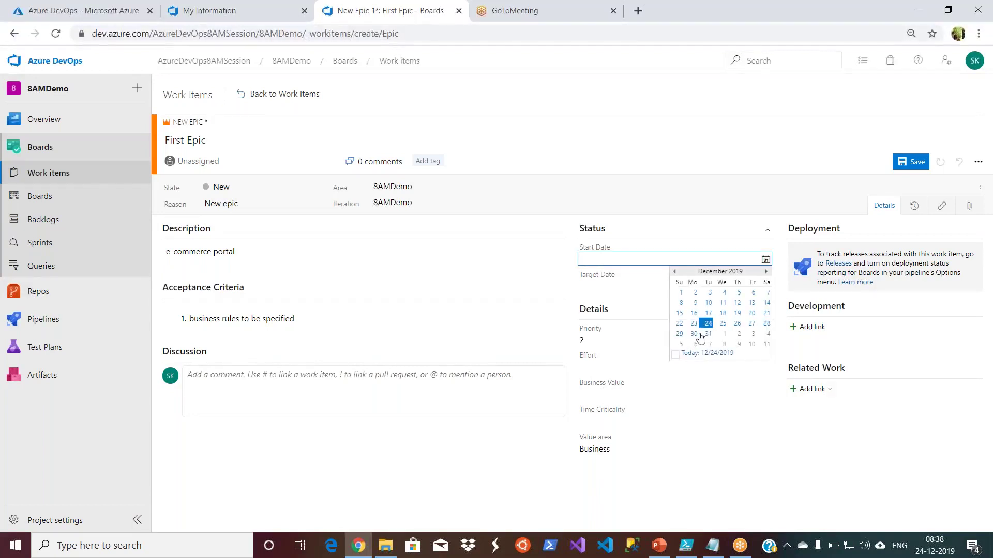
{"action": "left_click", "coordinate": [738, 325]}
{"action": "left_click", "coordinate": [767, 296]}
{"action": "left_click", "coordinate": [765, 287]}
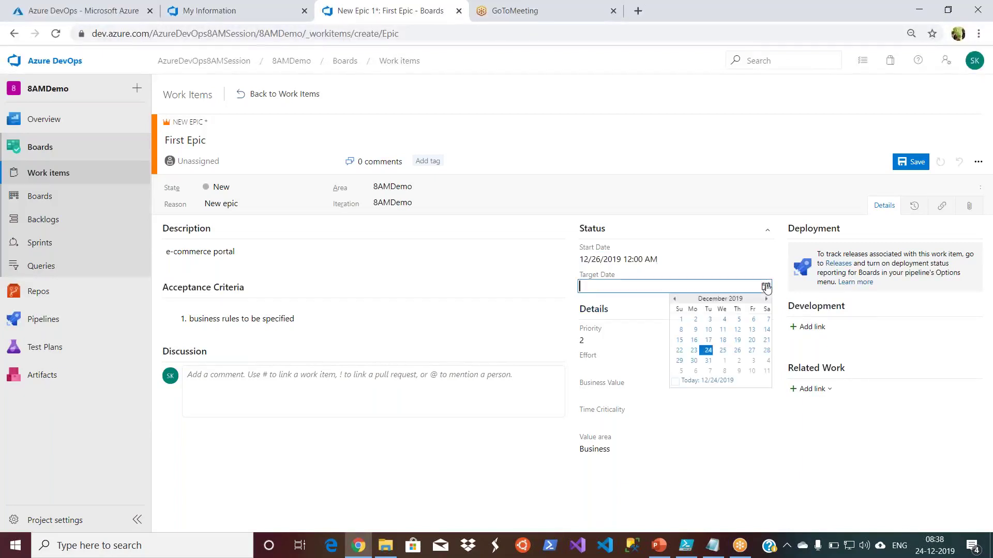
{"action": "left_click", "coordinate": [766, 304]}
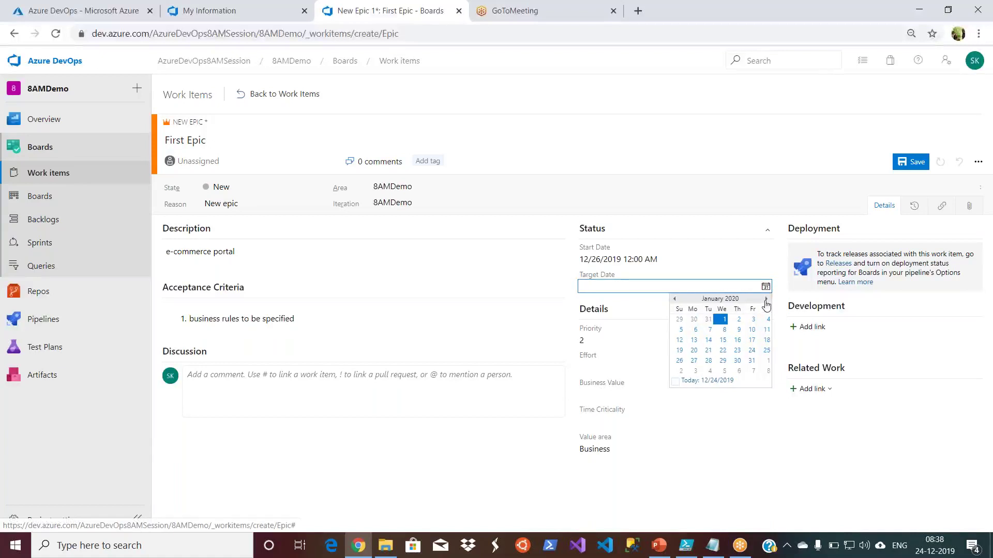
{"action": "left_click", "coordinate": [751, 361]}
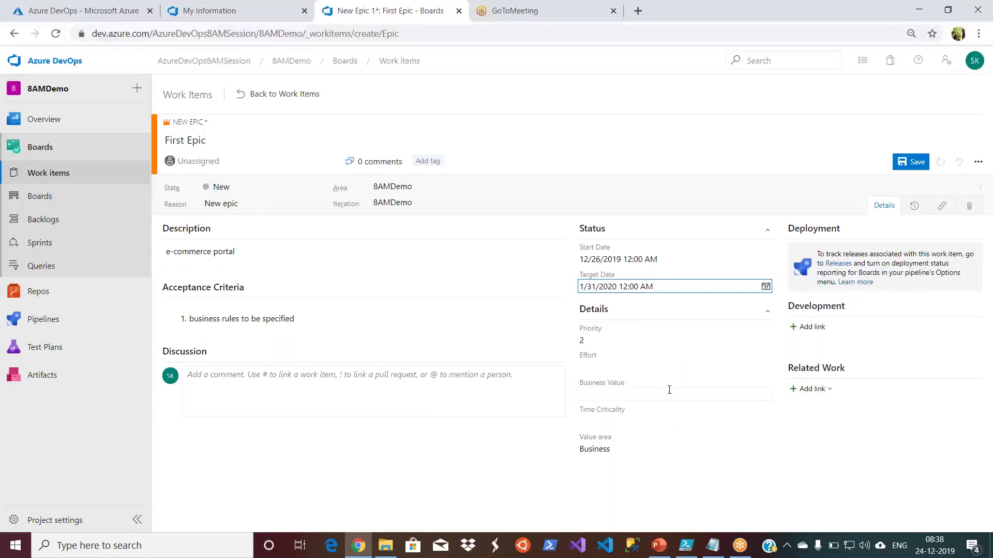
- Set the epic's effort to 300, business value to 5 and time criticality to 5
{"action": "left_click", "coordinate": [661, 368]}
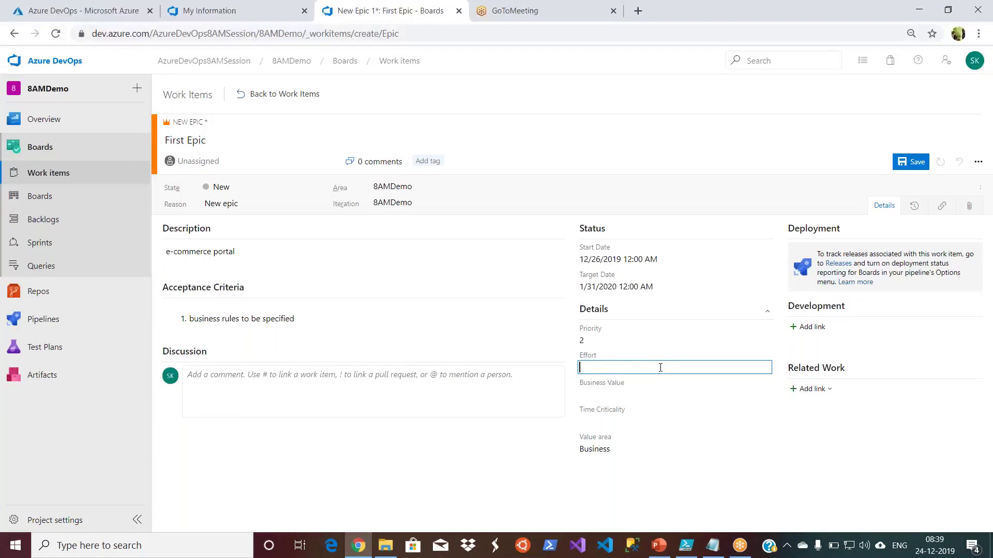
{"action": "type", "text": "2"}
{"action": "key", "text": "BackSpace"}
{"action": "type", "text": "300"}
{"action": "left_click", "coordinate": [671, 395]}
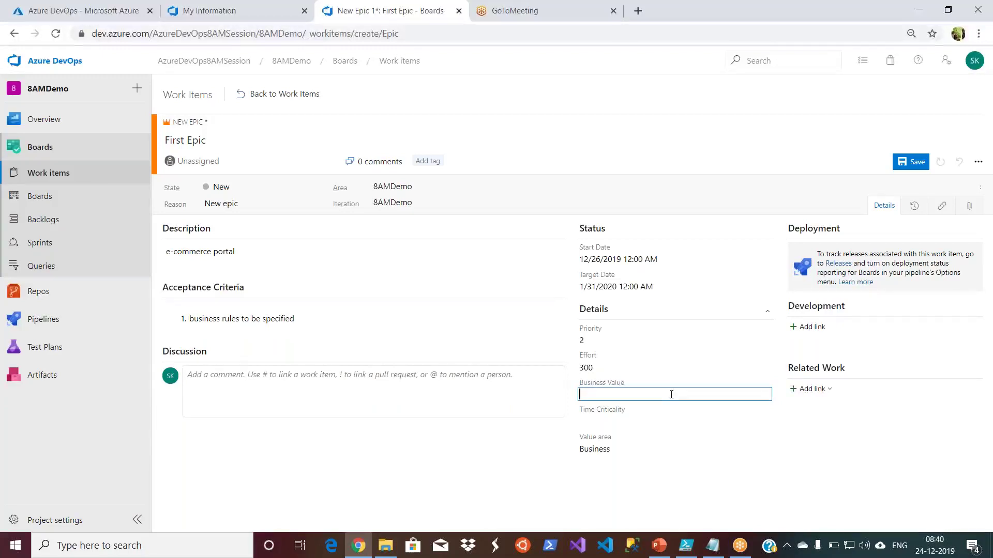
{"action": "left_click", "coordinate": [651, 421]}
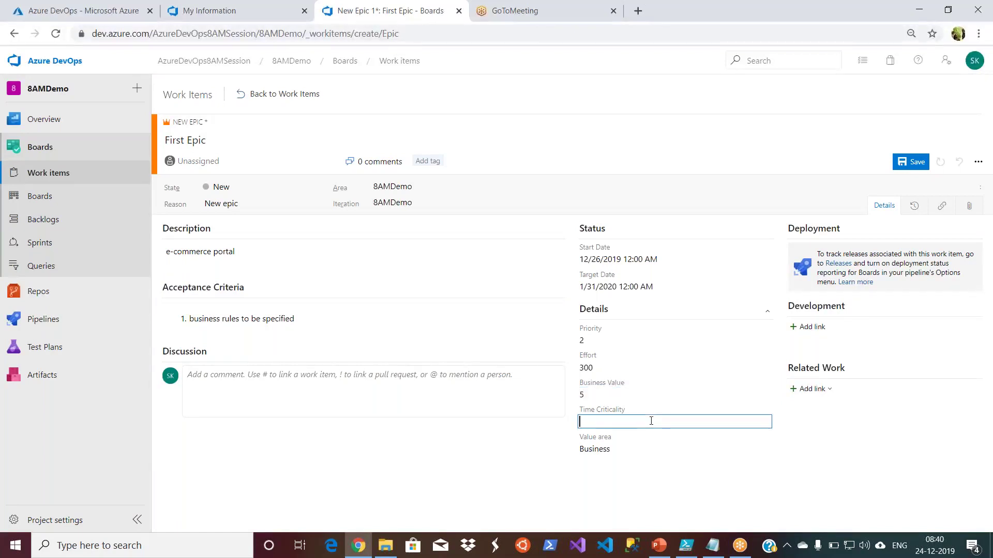
{"action": "type", "text": "5"}
- Choose Business as the epic's value area, then save the epic and return to the work items list
{"action": "left_click", "coordinate": [764, 458]}
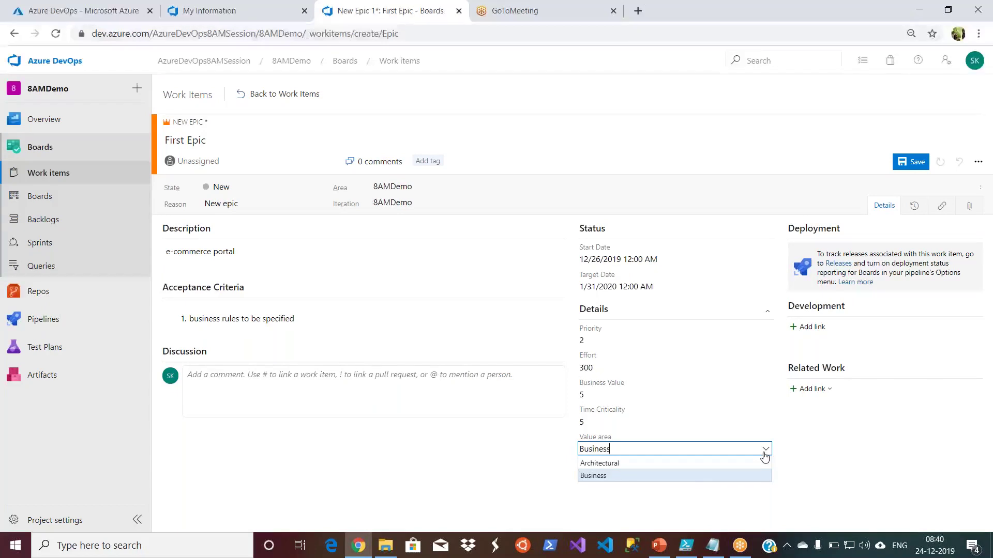
{"action": "left_click", "coordinate": [703, 476]}
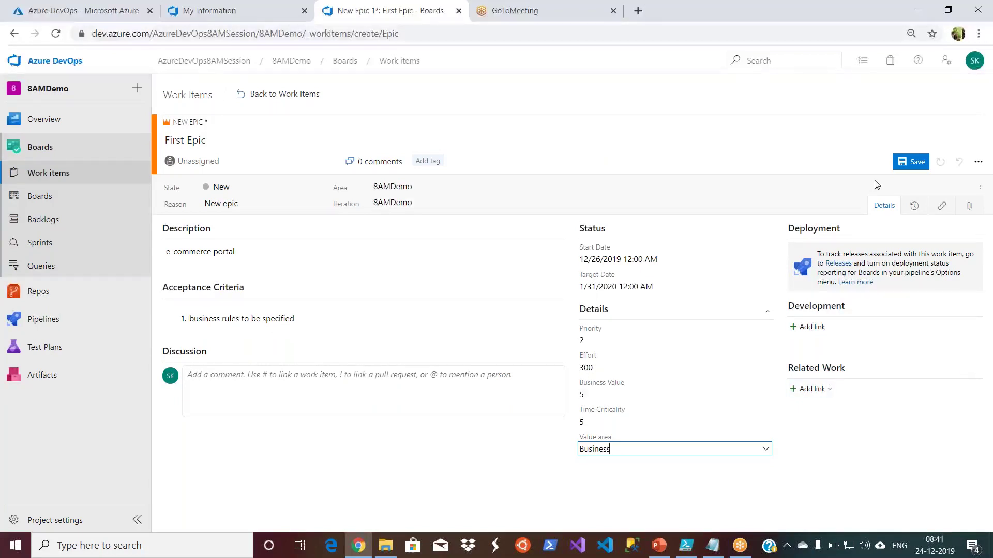
{"action": "left_click", "coordinate": [910, 166]}
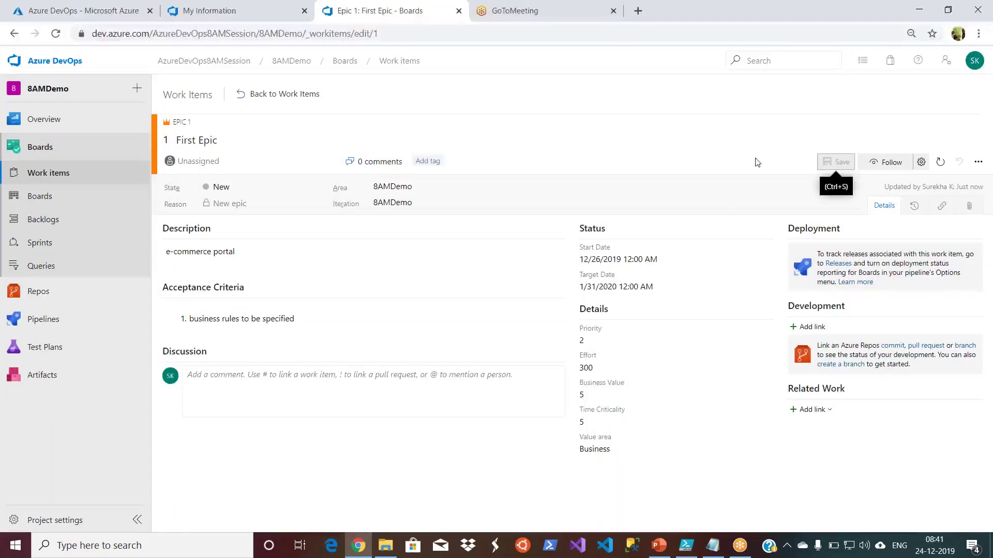
{"action": "left_click", "coordinate": [275, 95]}
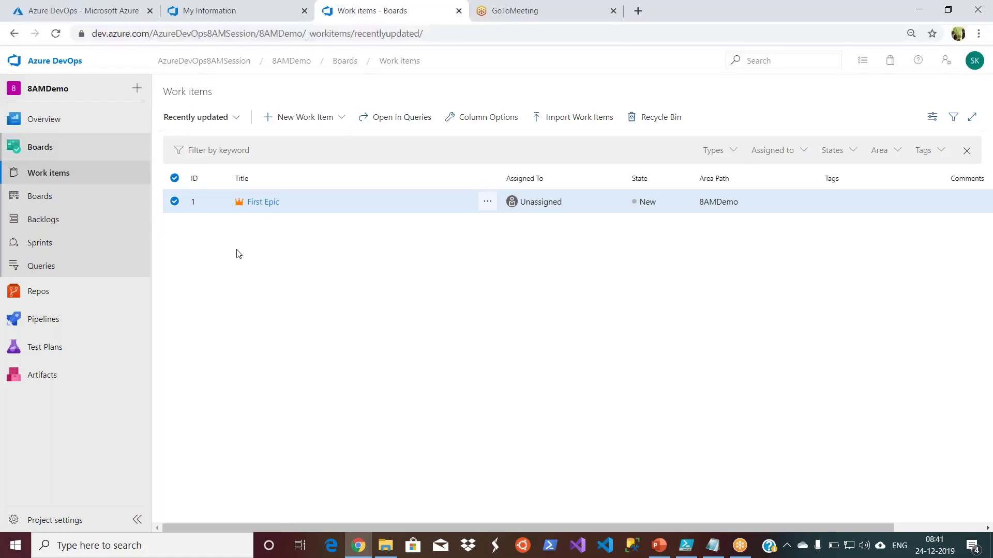
- Start a new Feature work item with the title "First Feature"
{"action": "left_click", "coordinate": [340, 119]}
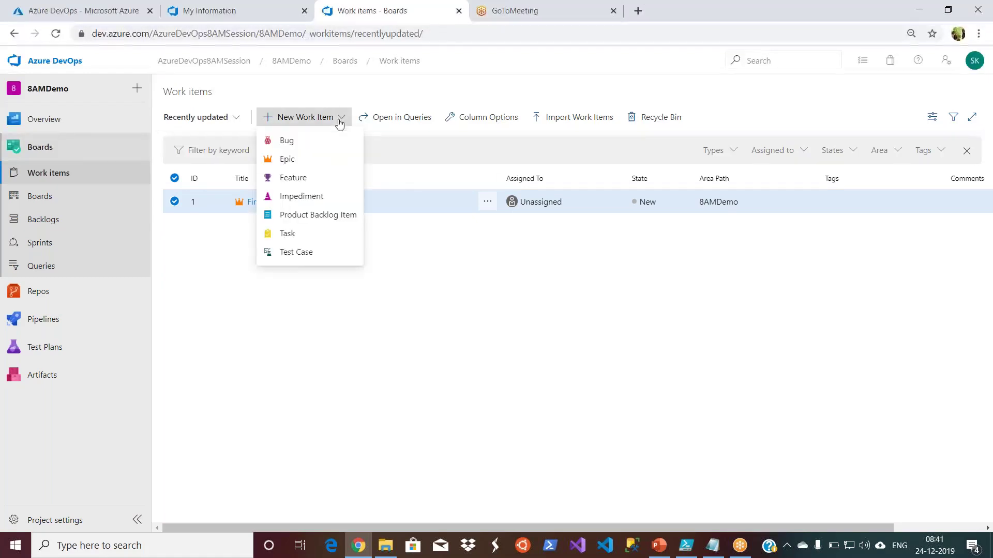
{"action": "left_click", "coordinate": [318, 182]}
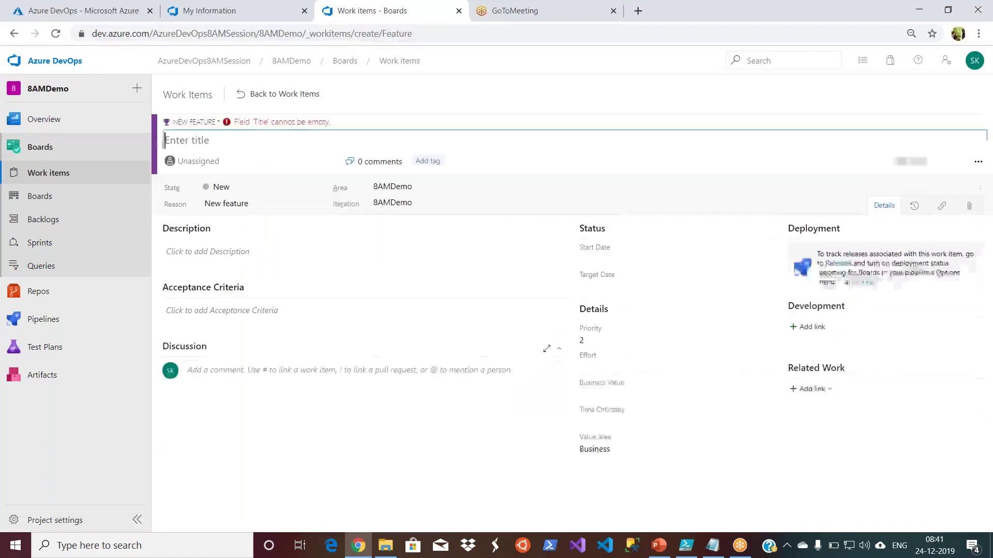
{"action": "type", "text": "First Feature"}
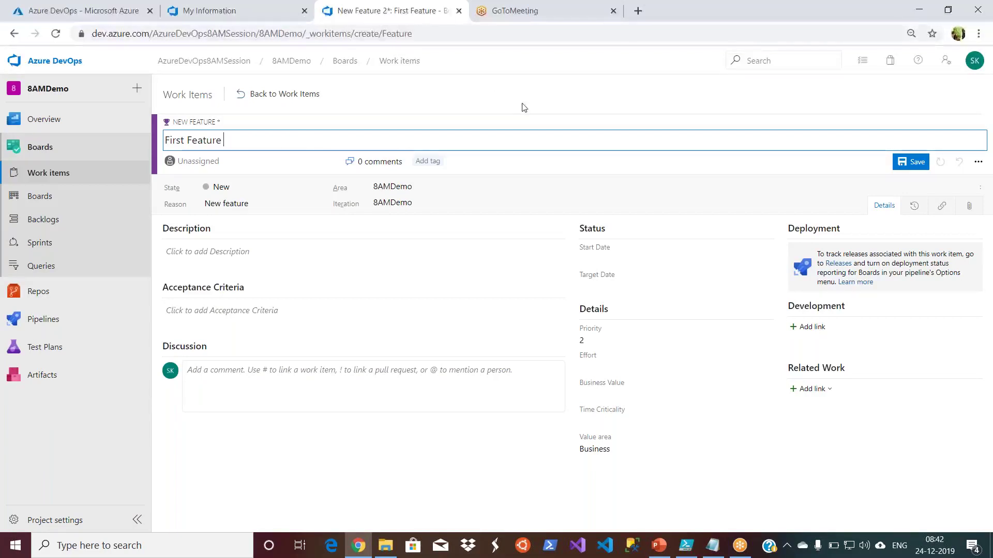
- Save the new feature, then open the project settings to check which process the project uses
{"action": "left_click", "coordinate": [899, 163]}
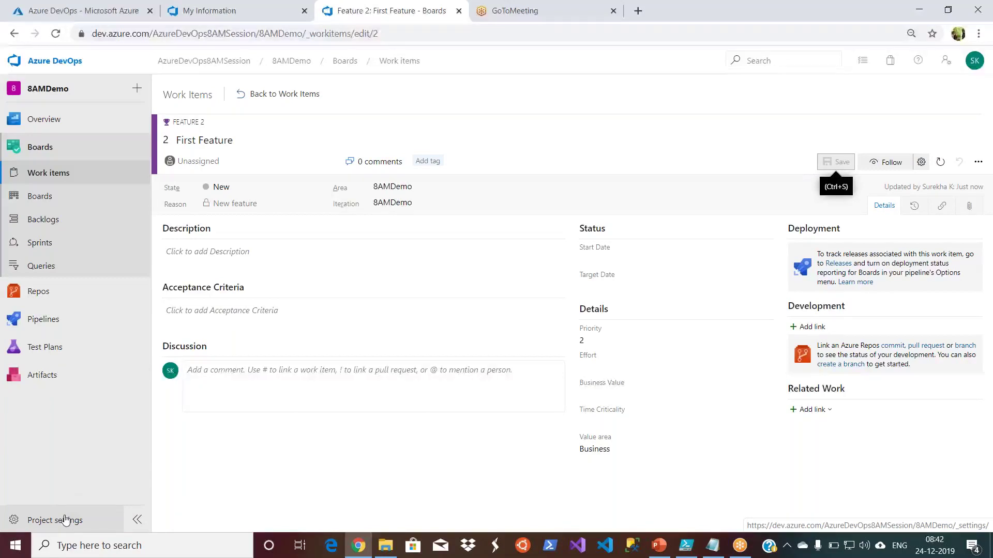
{"action": "left_click", "coordinate": [92, 525]}
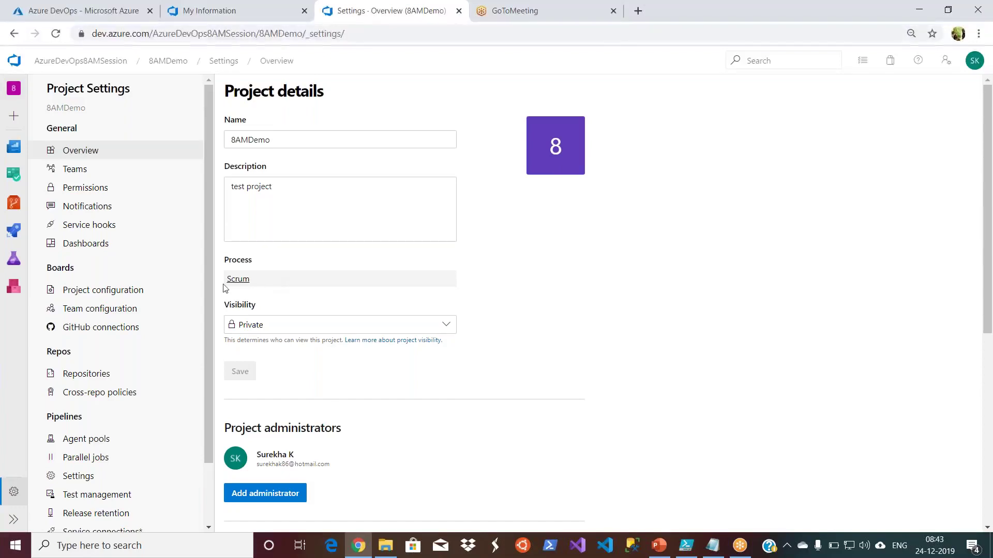
- Return to the 8AMDemo project's work items and open First Feature for editing
{"action": "left_click", "coordinate": [187, 62]}
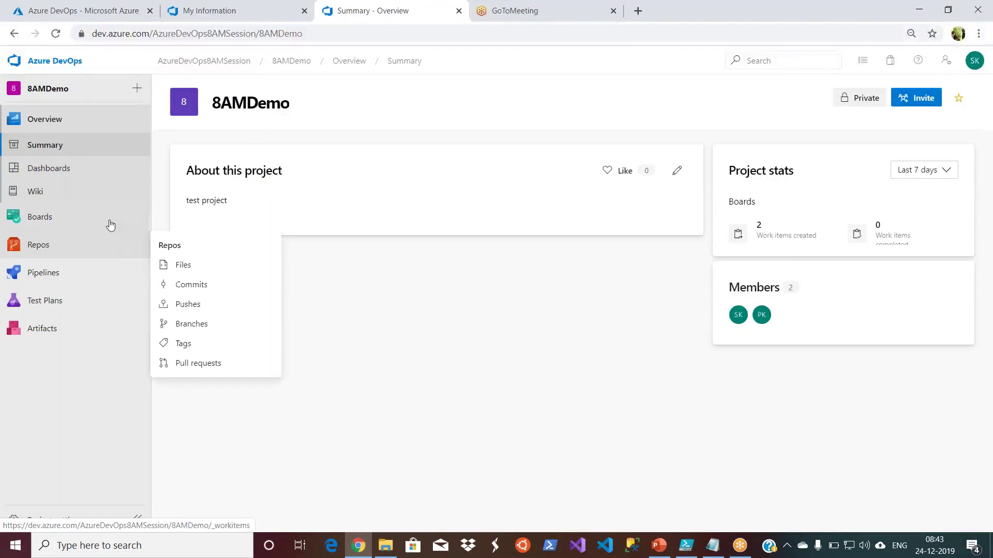
{"action": "left_click", "coordinate": [193, 243]}
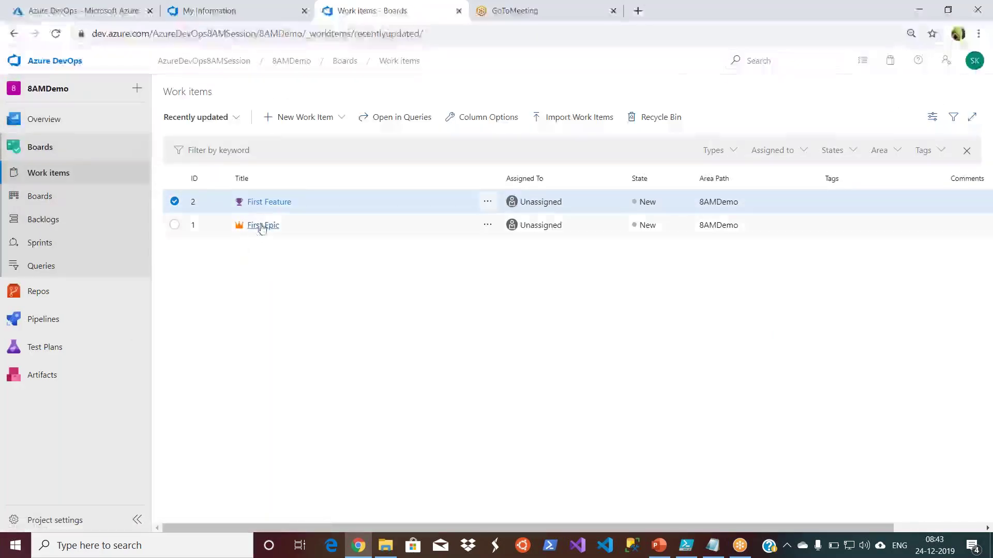
{"action": "left_click", "coordinate": [266, 205]}
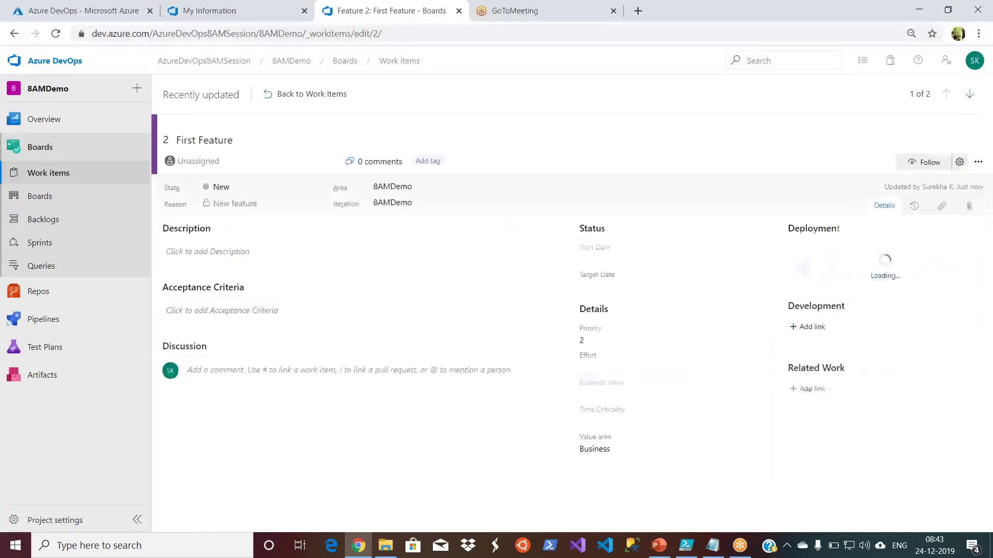
{"action": "left_click", "coordinate": [207, 251]}
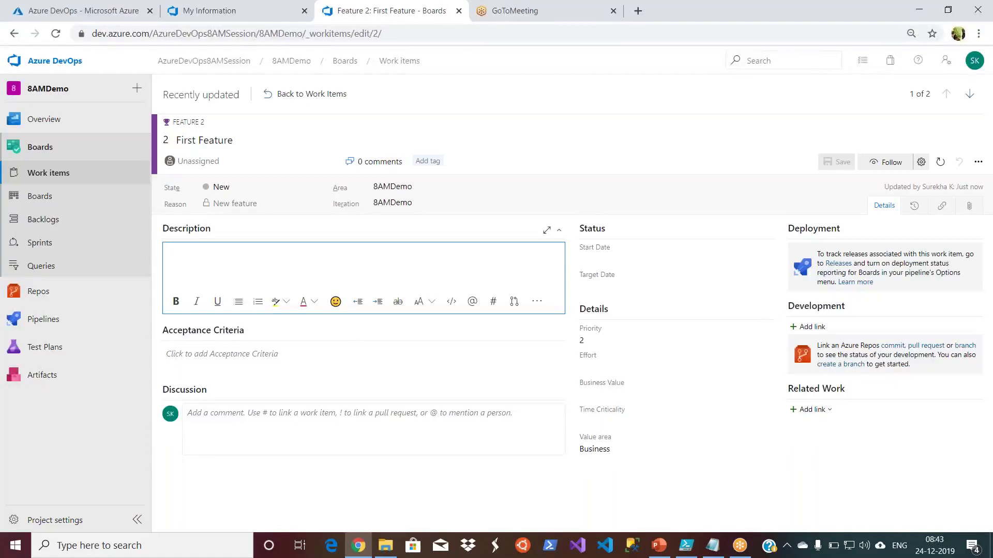
{"action": "left_click", "coordinate": [348, 365]}
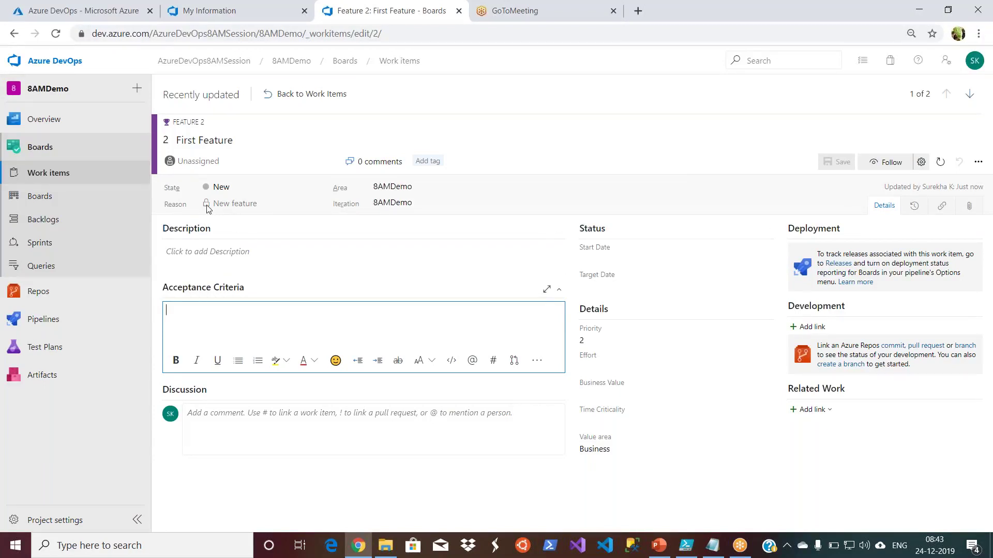
- Set First Feature's start date to 12/30/2019 and its target date to 1/10/2020
{"action": "left_click", "coordinate": [635, 259]}
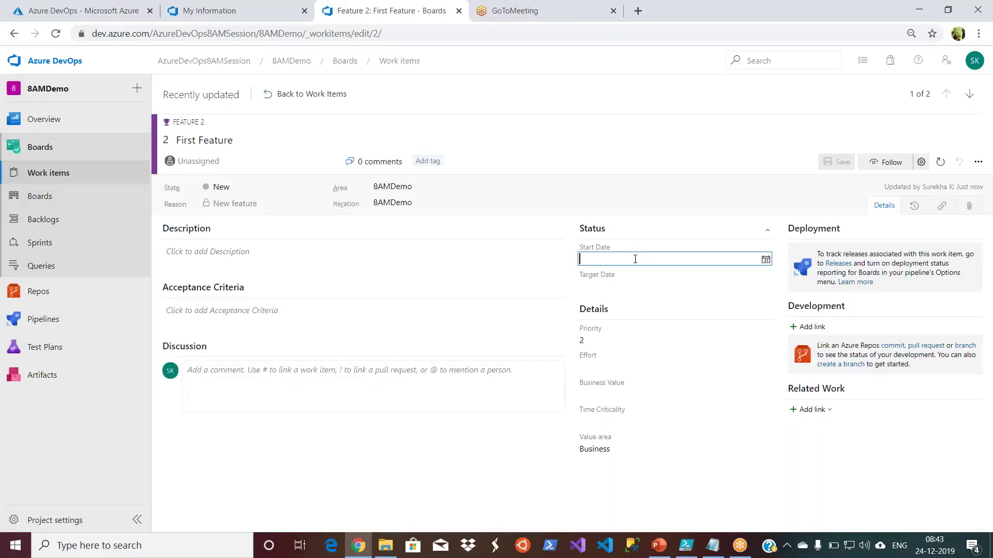
{"action": "left_click", "coordinate": [765, 260]}
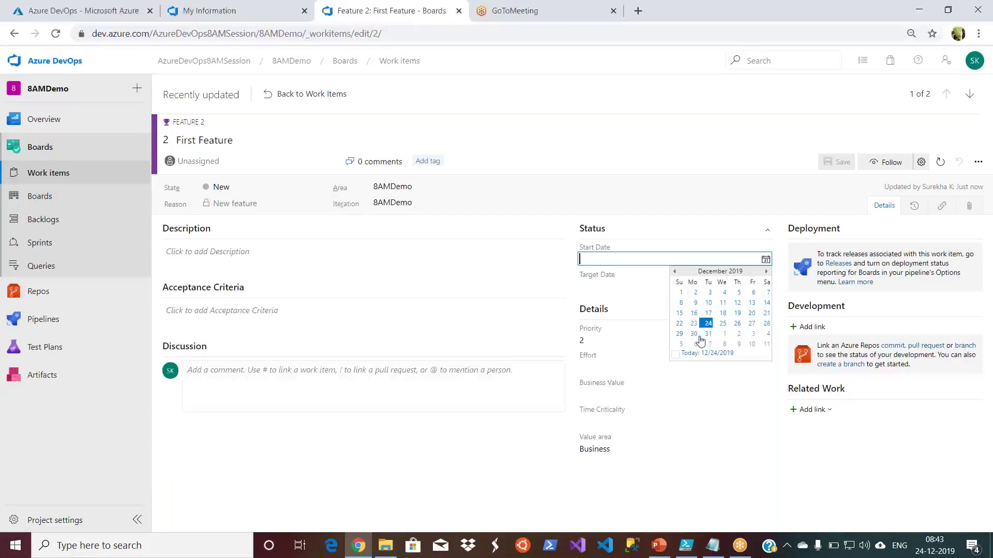
{"action": "left_click", "coordinate": [699, 336]}
{"action": "left_click", "coordinate": [747, 288]}
{"action": "left_click", "coordinate": [766, 288]}
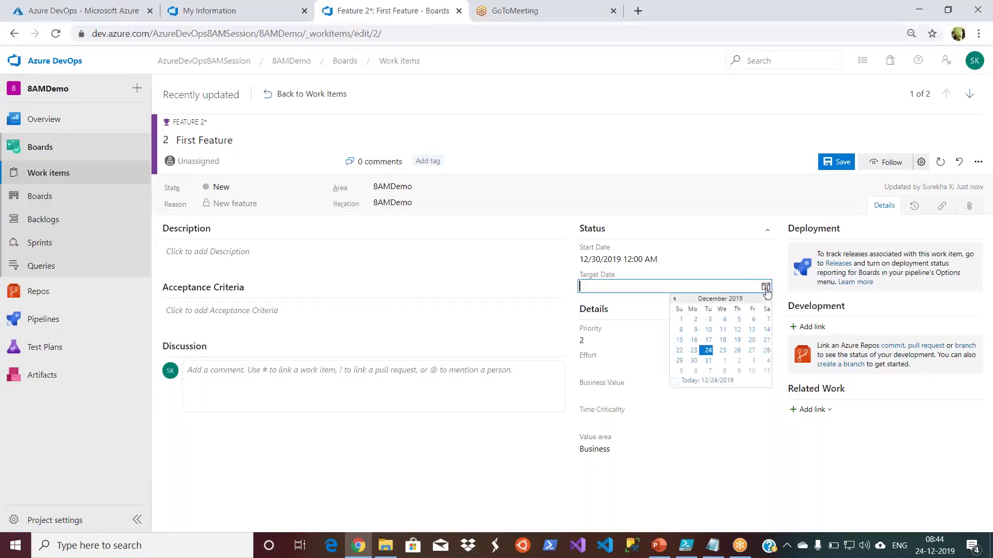
{"action": "left_click", "coordinate": [752, 371]}
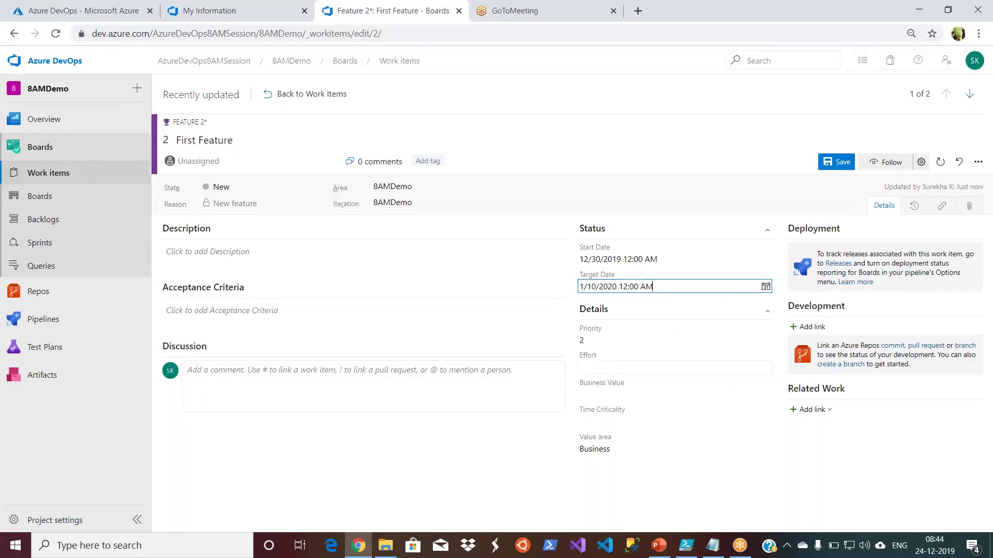
- Change First Feature's target date to 2/7/2020
{"action": "left_click", "coordinate": [765, 288]}
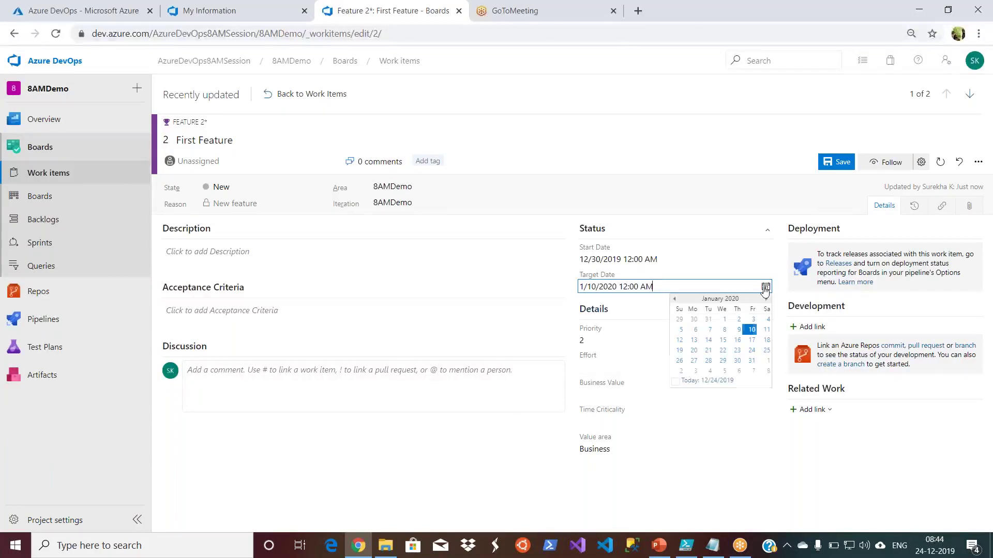
{"action": "left_click", "coordinate": [753, 372]}
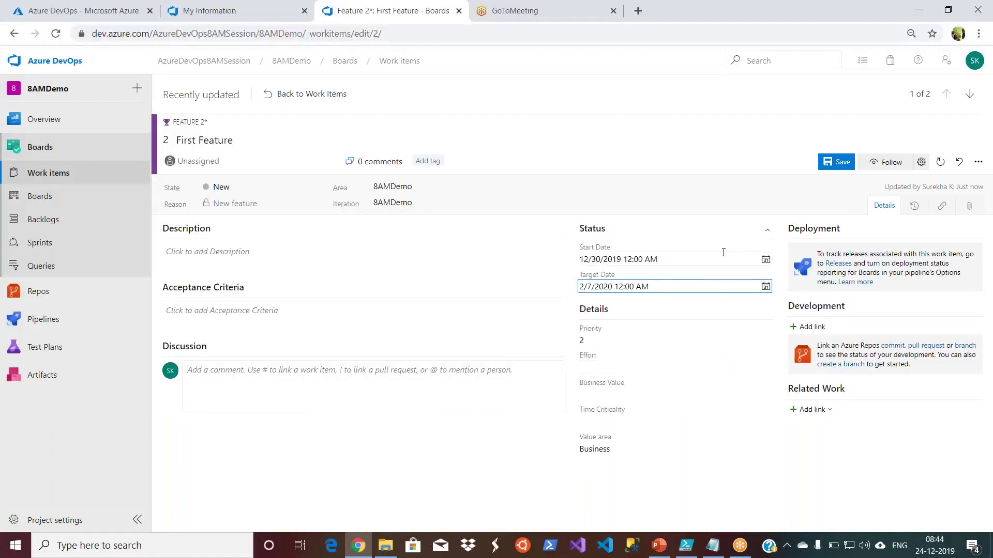
{"action": "left_click", "coordinate": [766, 287]}
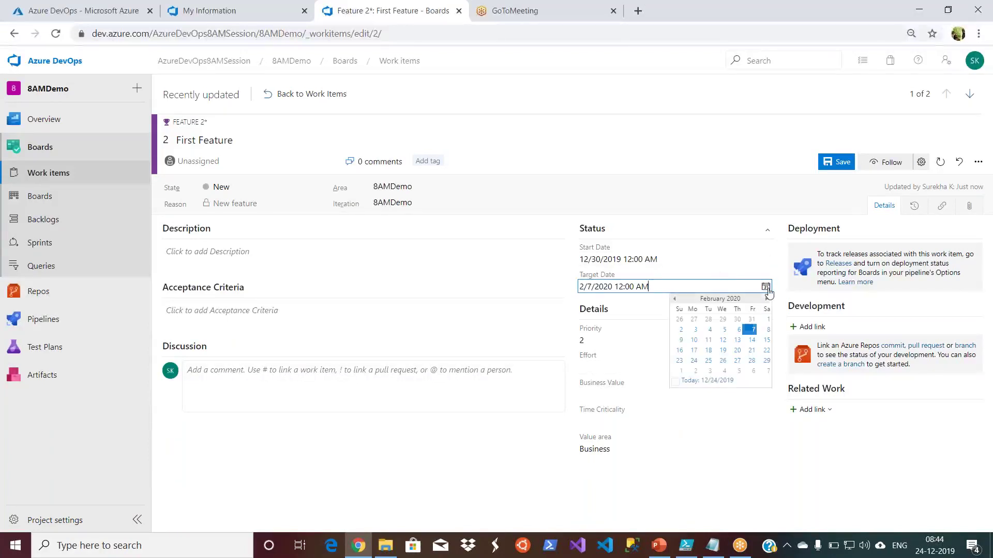
{"action": "left_click", "coordinate": [674, 299]}
{"action": "left_click", "coordinate": [752, 372]}
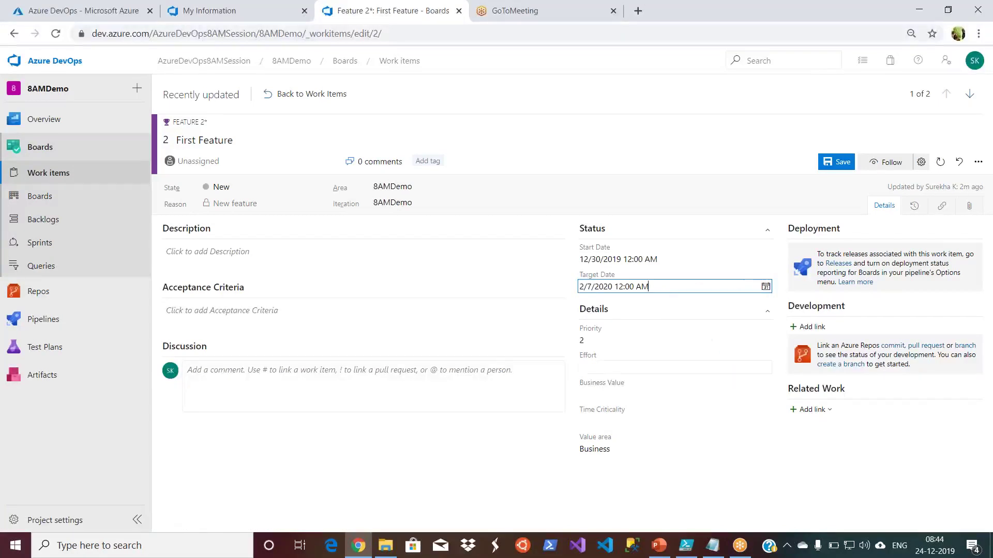
- Set First Feature's target date to 1/10/2020, then save it and return to the work items list
{"action": "left_click", "coordinate": [764, 287]}
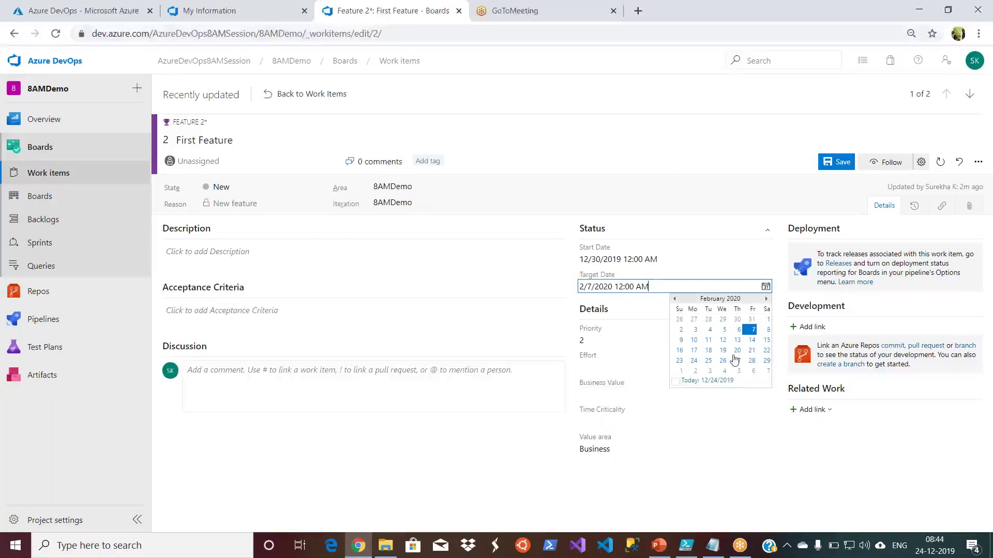
{"action": "left_click", "coordinate": [674, 300]}
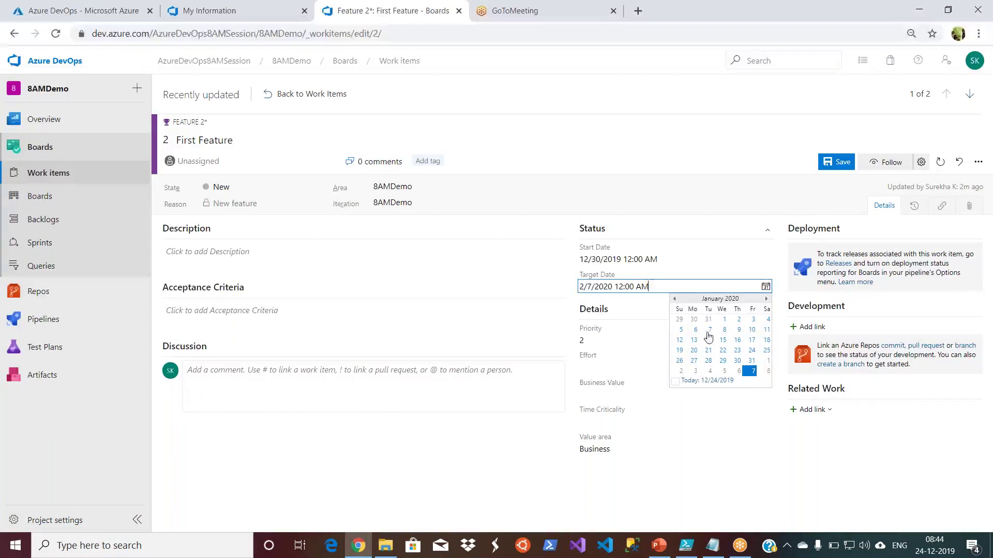
{"action": "left_click", "coordinate": [751, 329]}
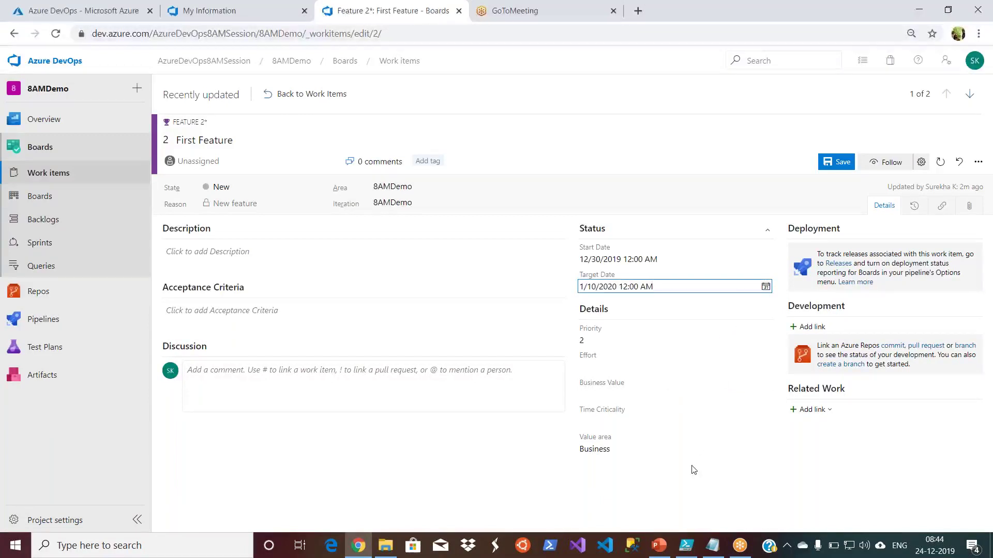
{"action": "left_click", "coordinate": [841, 162]}
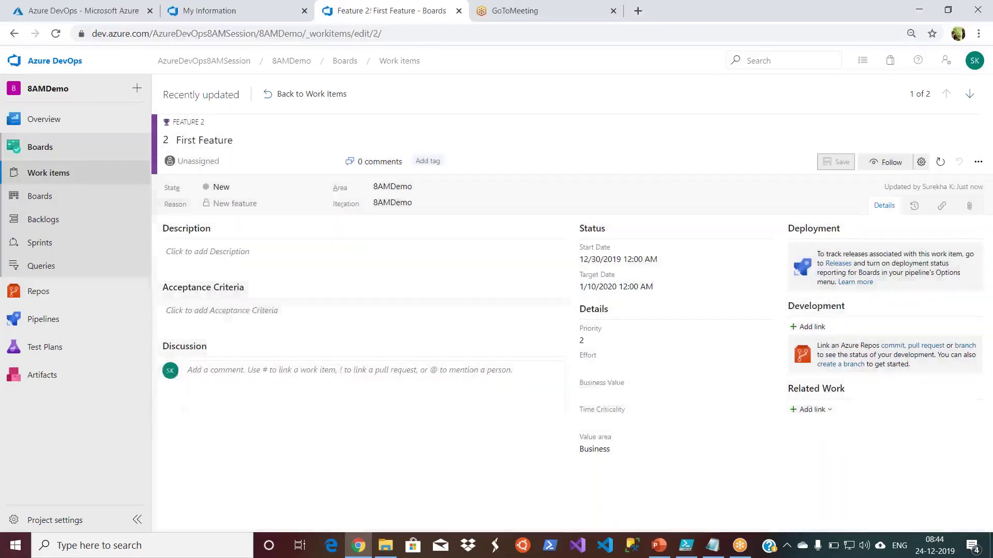
{"action": "left_click", "coordinate": [304, 95]}
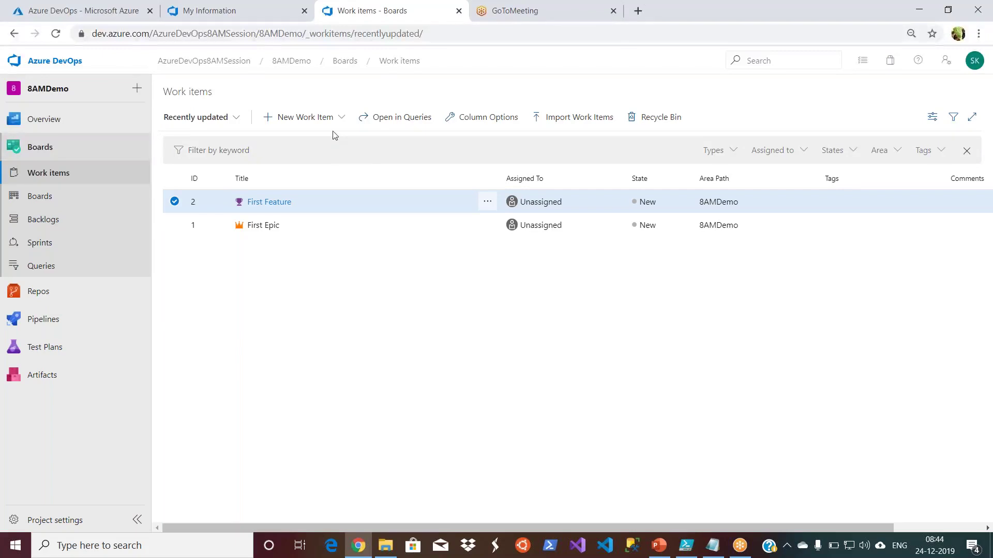
- Start a new Feature work item with the title "2nd Feature"
{"action": "left_click", "coordinate": [331, 118]}
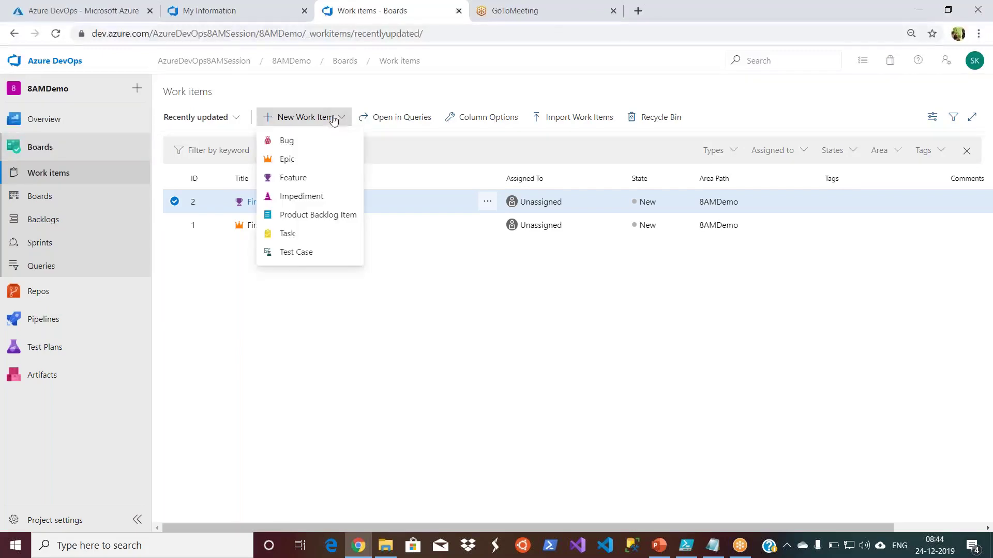
{"action": "left_click", "coordinate": [309, 181]}
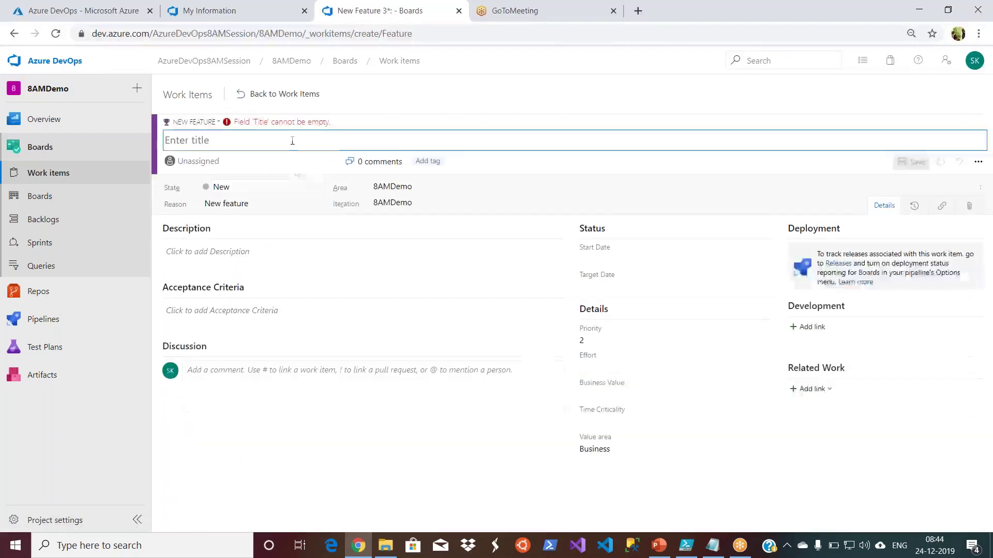
{"action": "type", "text": "2n"}
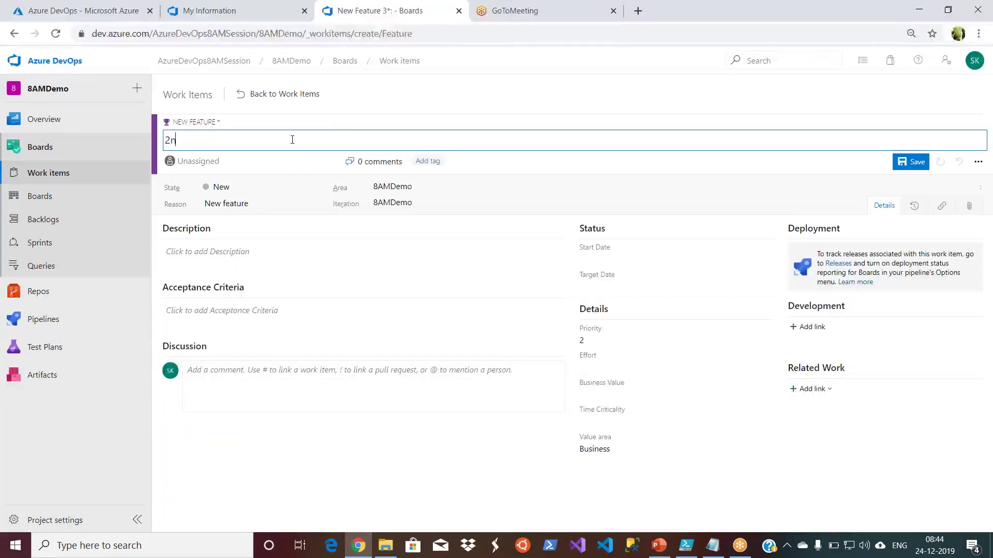
{"action": "type", "text": "d Feature"}
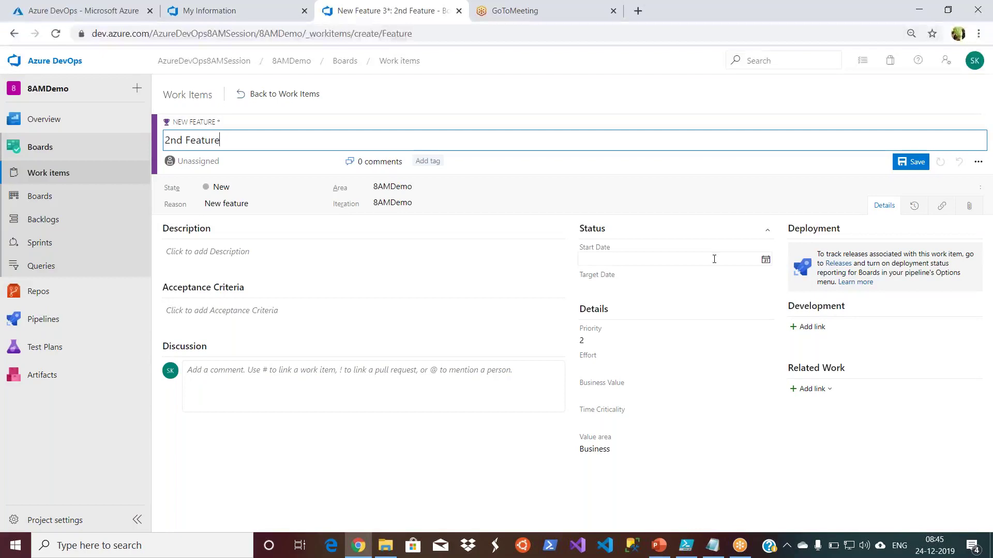
- Set 2nd Feature's start date to 1/6/2020 and target date to 1/10/2020, then save it and return to the work items list
{"action": "left_click", "coordinate": [765, 259]}
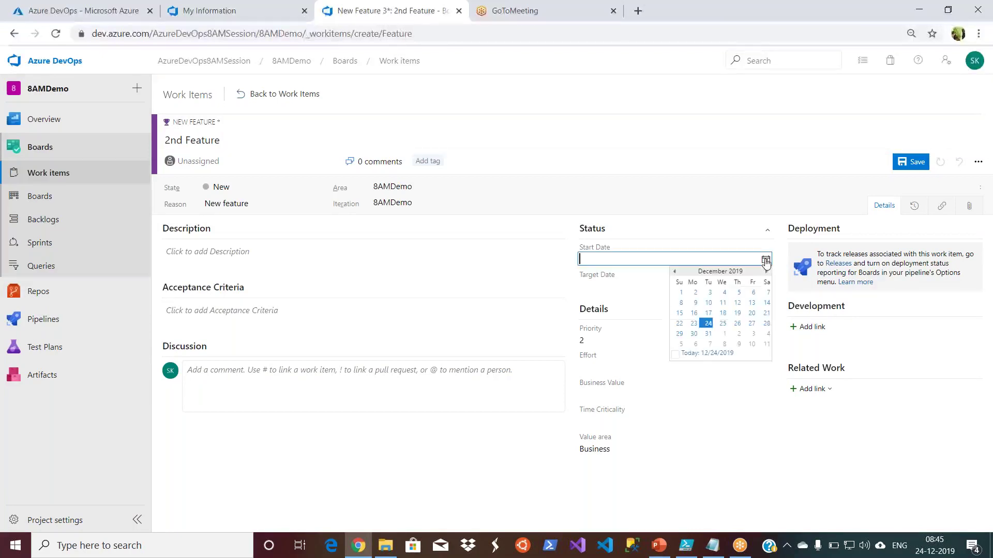
{"action": "left_click", "coordinate": [696, 344]}
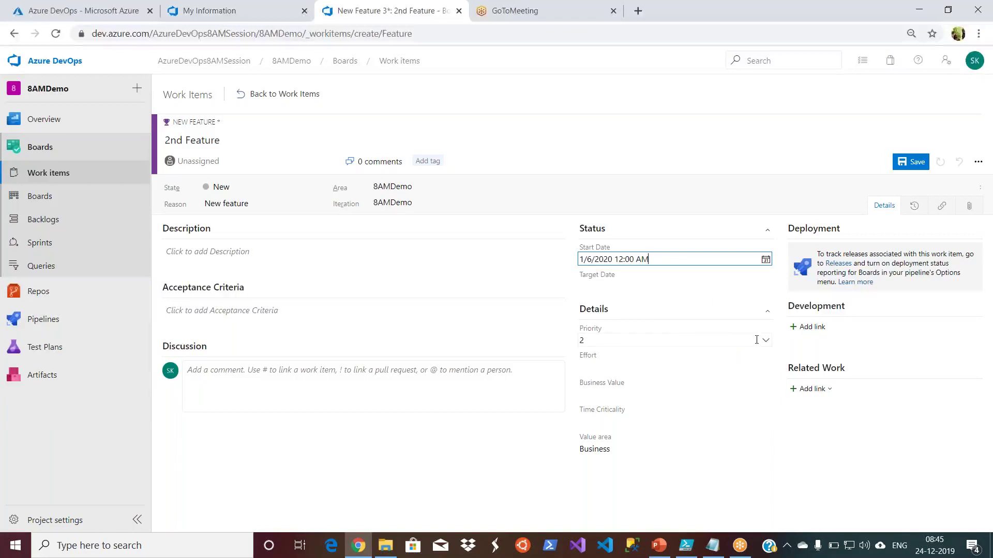
{"action": "left_click", "coordinate": [765, 287]}
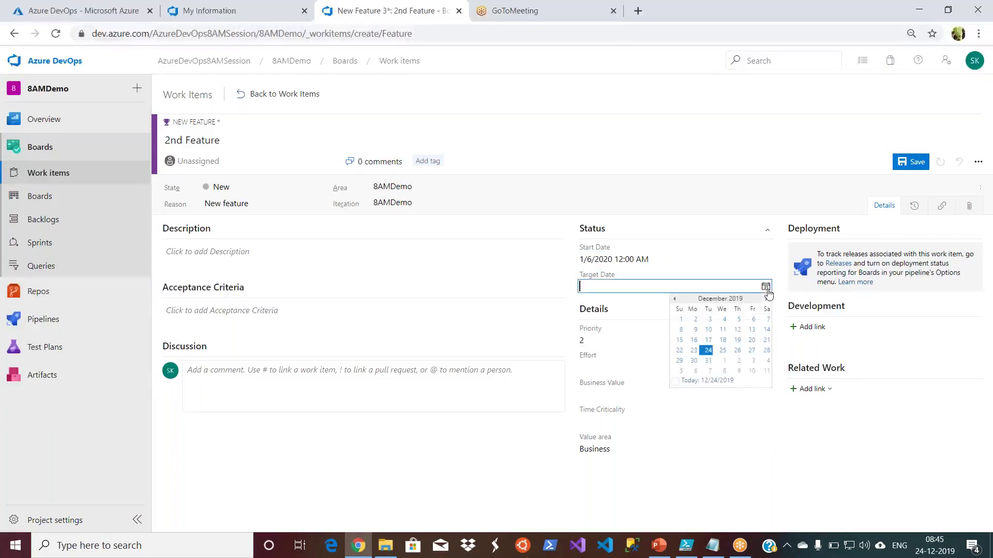
{"action": "left_click", "coordinate": [753, 371]}
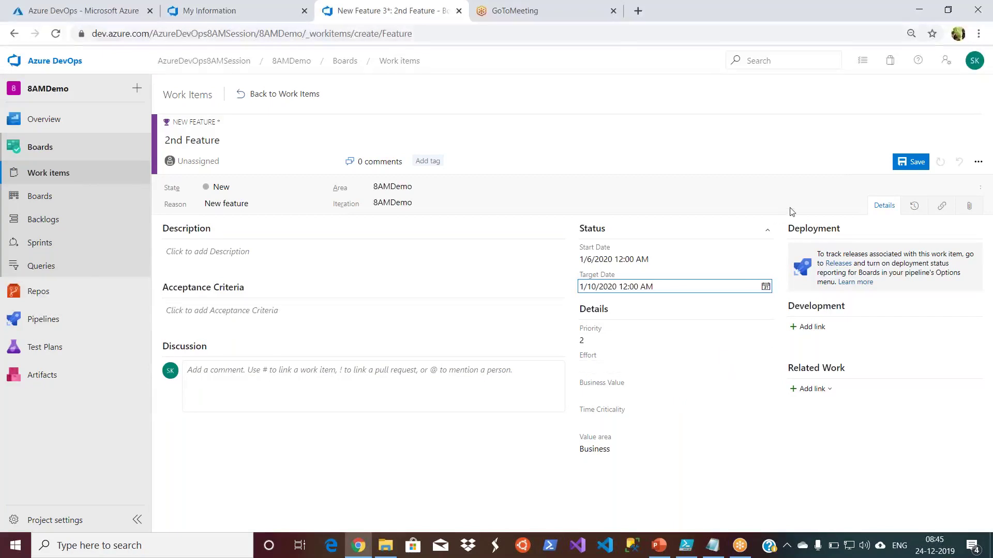
{"action": "left_click", "coordinate": [901, 164]}
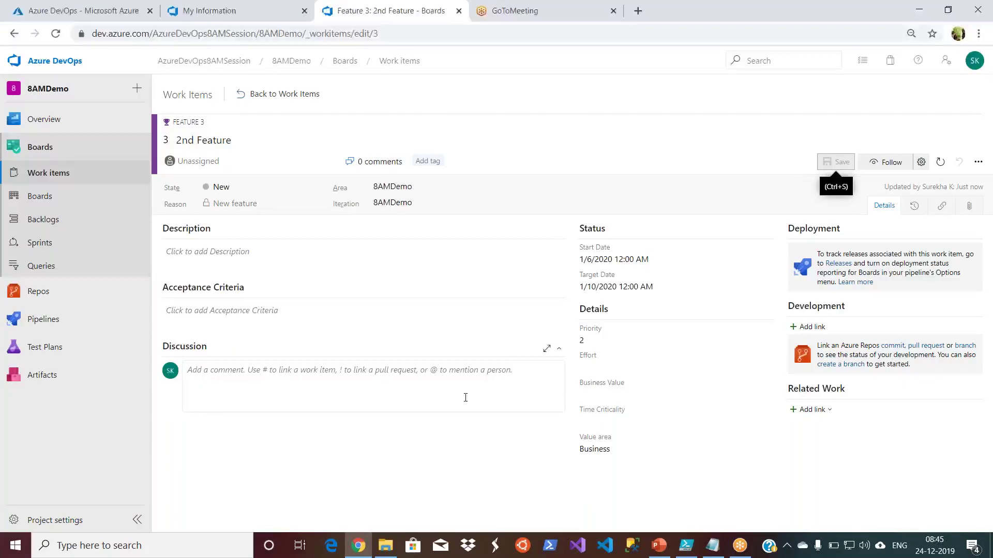
{"action": "left_click", "coordinate": [271, 100]}
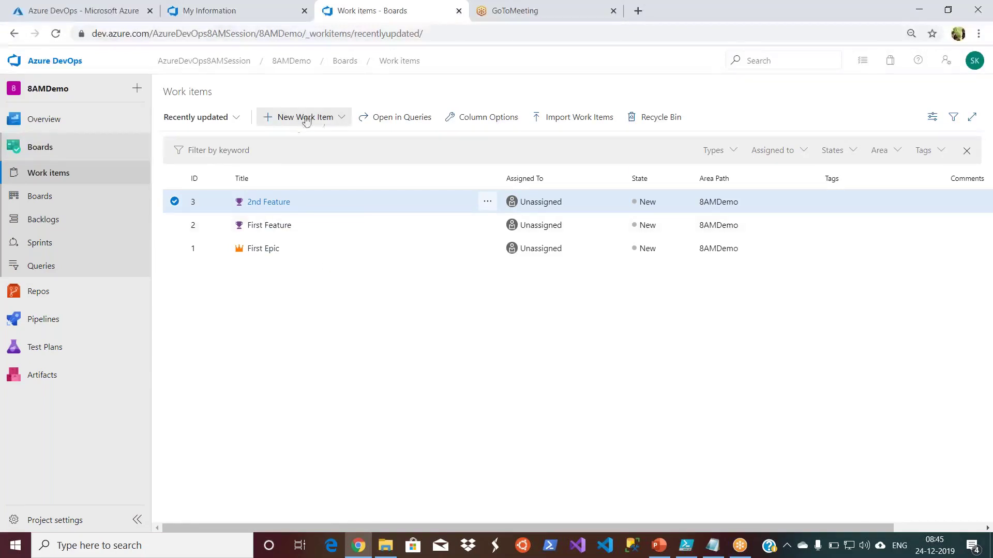
- Start a new Product Backlog Item with the title "1st Product backlog - feature 1"
{"action": "left_click", "coordinate": [329, 120]}
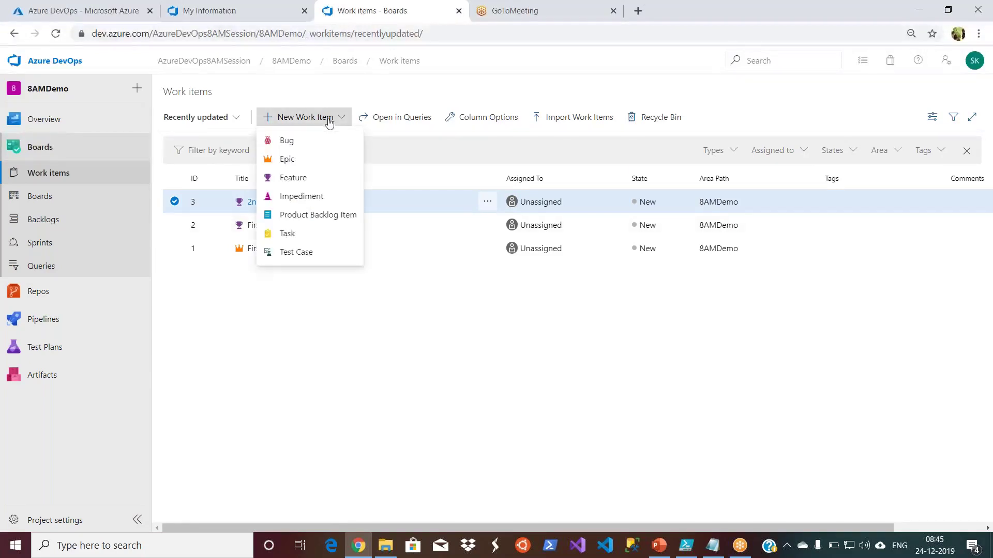
{"action": "left_click", "coordinate": [313, 215]}
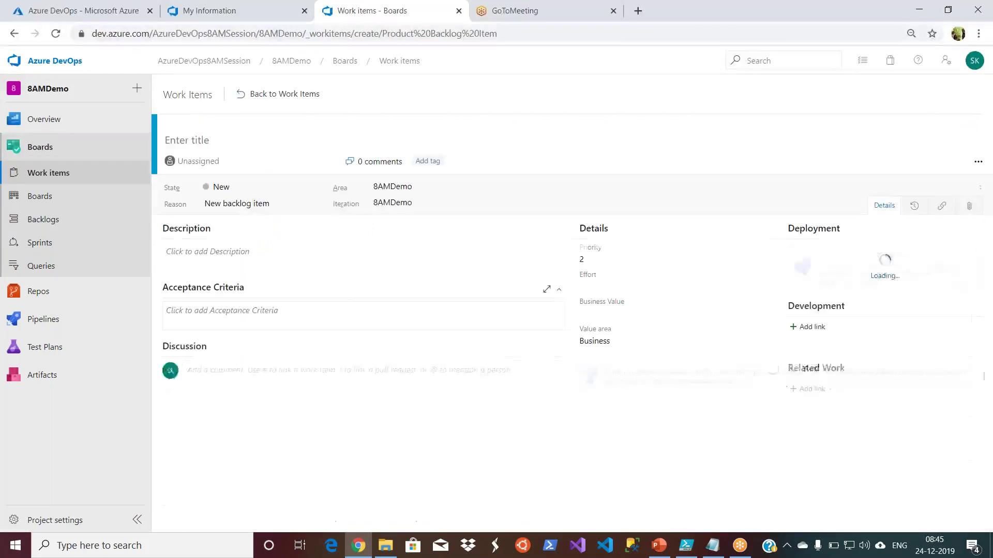
{"action": "type", "text": "T"}
{"action": "key", "text": "BackSpace"}
{"action": "type", "text": "1st Prod"}
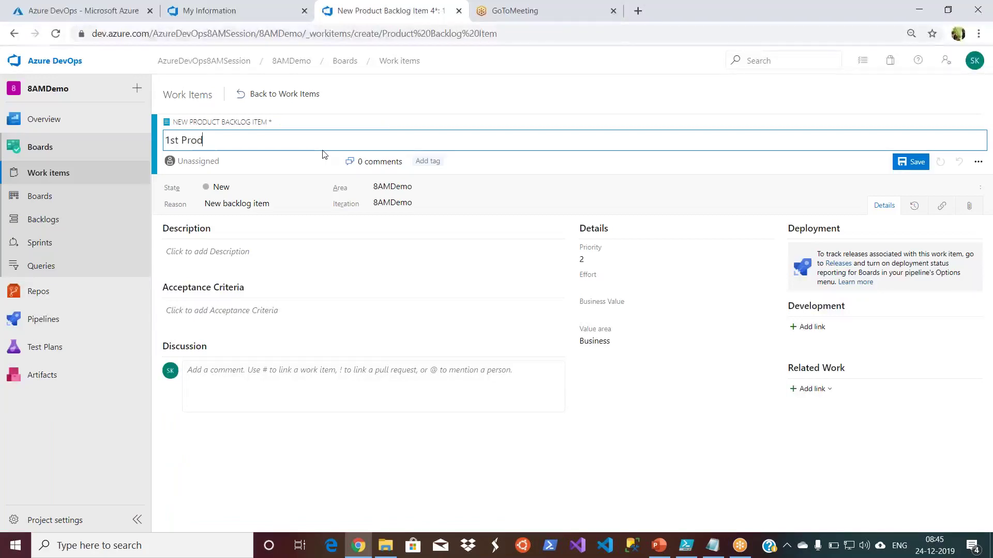
{"action": "type", "text": "uct backlog - feature 1"}
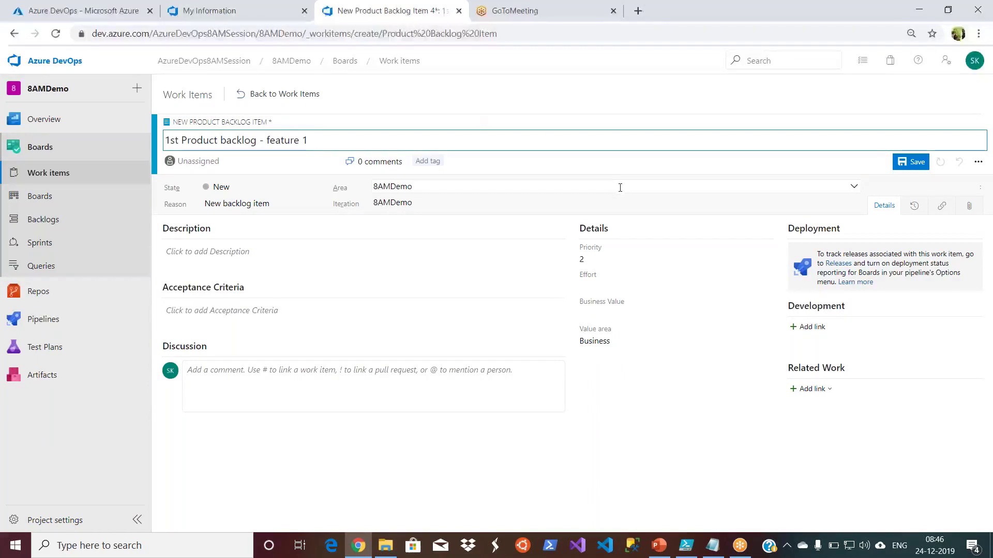
{"action": "left_click", "coordinate": [600, 431]}
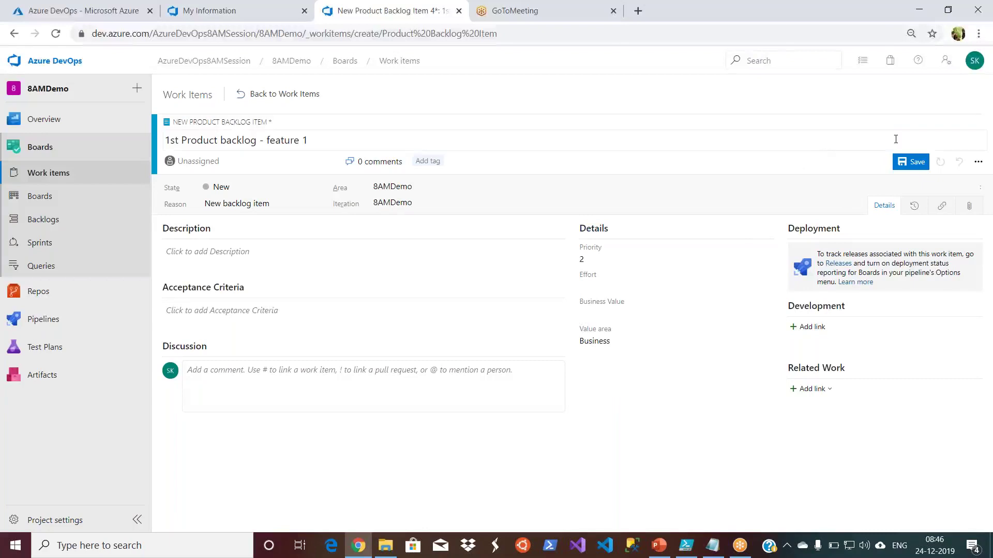
- Save the "1st Product backlog - feature 1" product backlog item and return to the work items list
{"action": "left_click", "coordinate": [911, 162]}
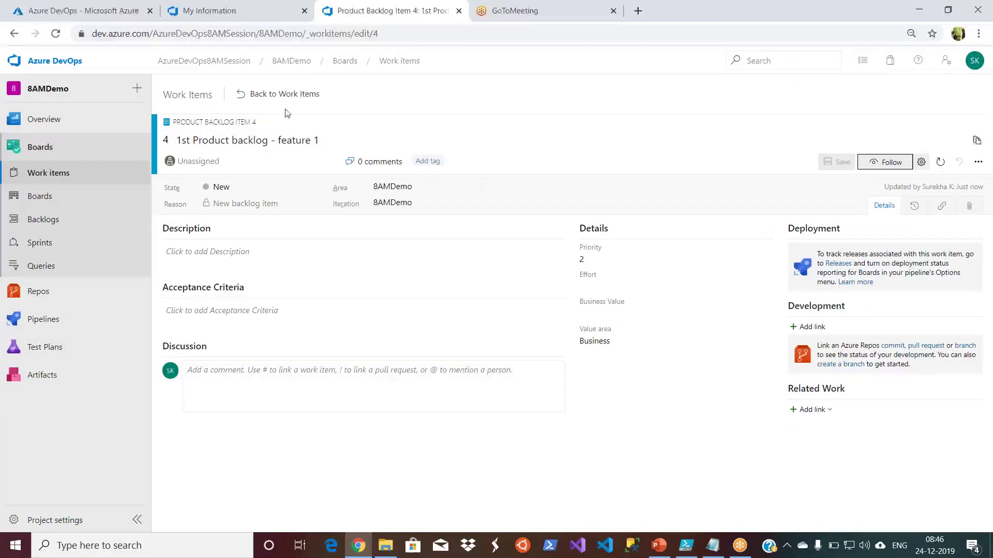
{"action": "left_click", "coordinate": [278, 94]}
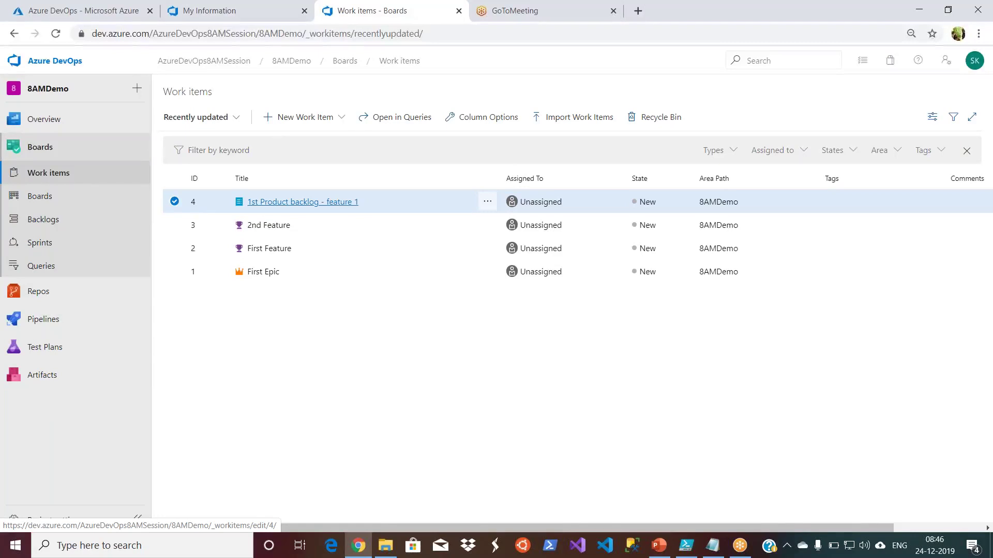
- Create a Task work item titled "First Task - product backlog 1", save it and return to the work items list
{"action": "left_click", "coordinate": [341, 118]}
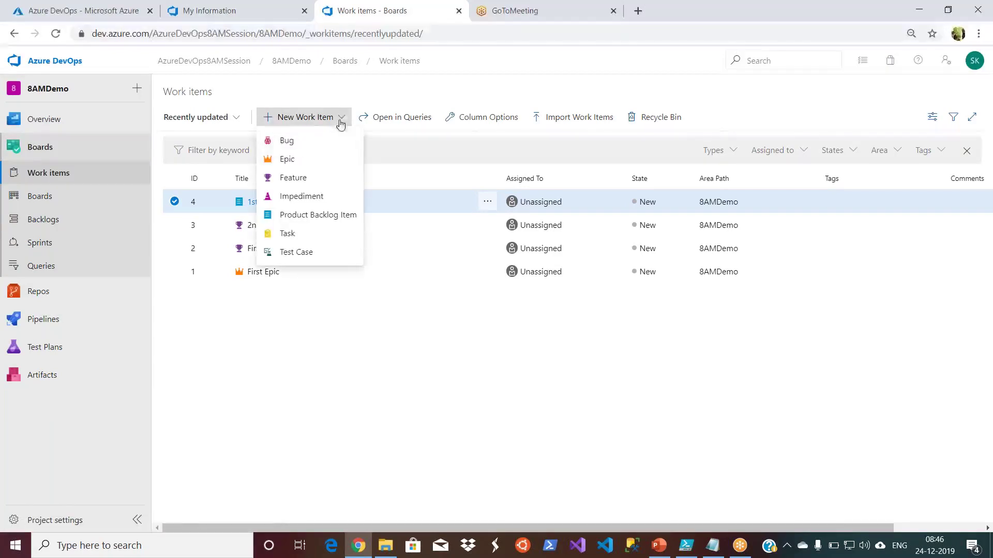
{"action": "left_click", "coordinate": [314, 235]}
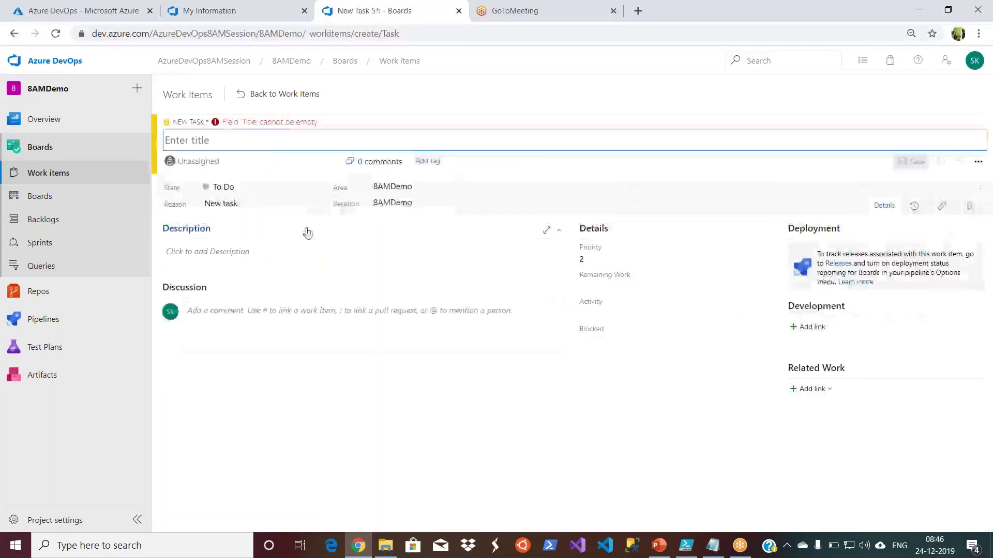
{"action": "type", "text": "First"}
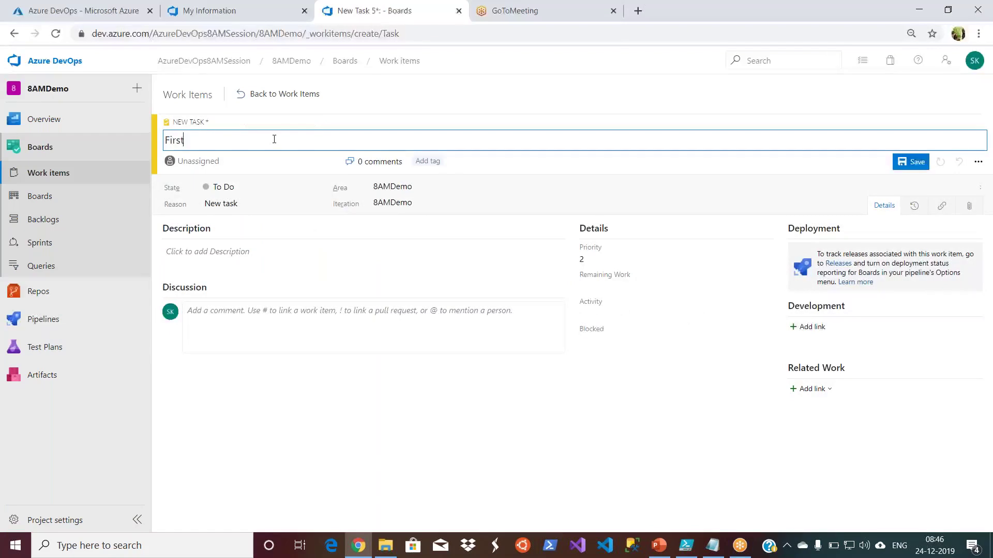
{"action": "type", "text": " Task - "}
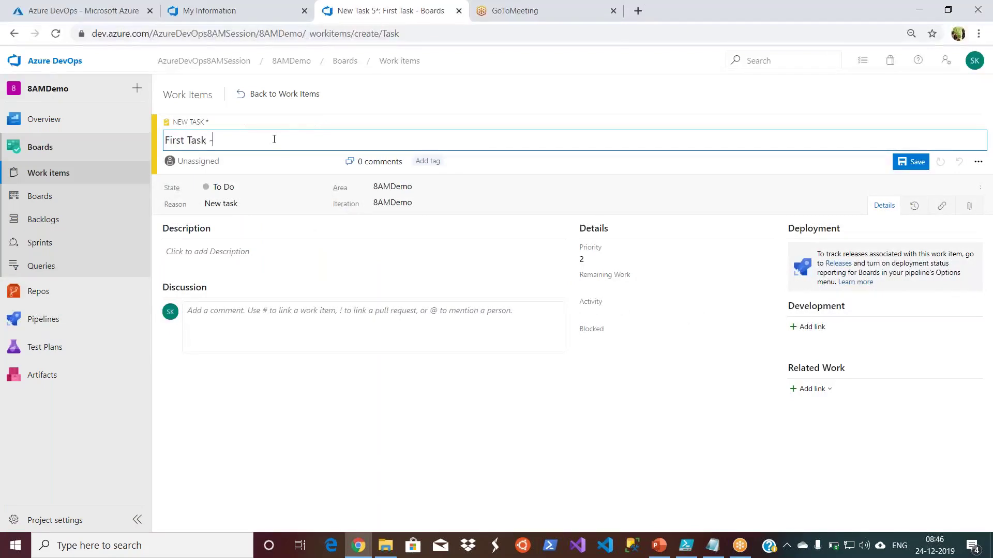
{"action": "type", "text": "product backlog"}
{"action": "key", "text": "XF86MonBrightnessUp"}
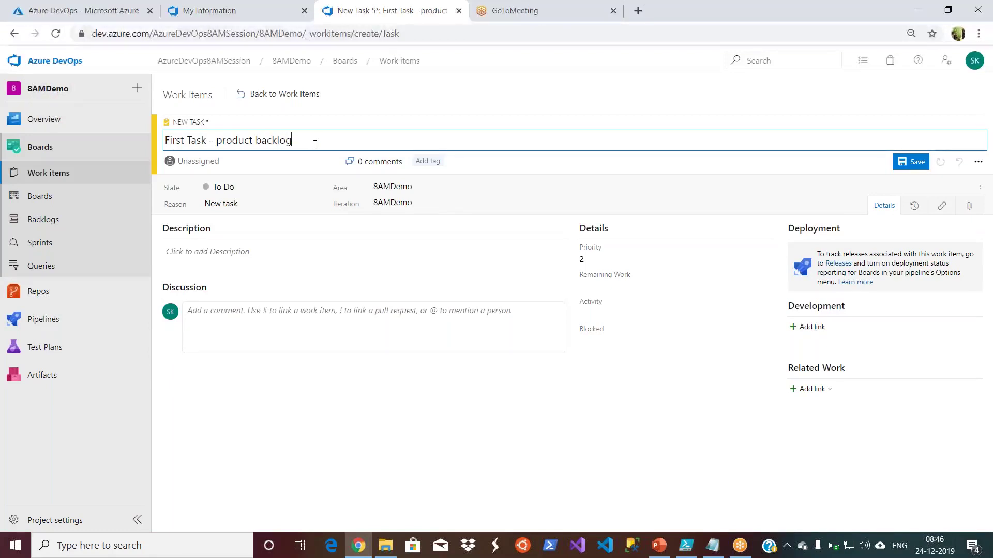
{"action": "type", "text": "1"}
{"action": "left_click", "coordinate": [912, 172]}
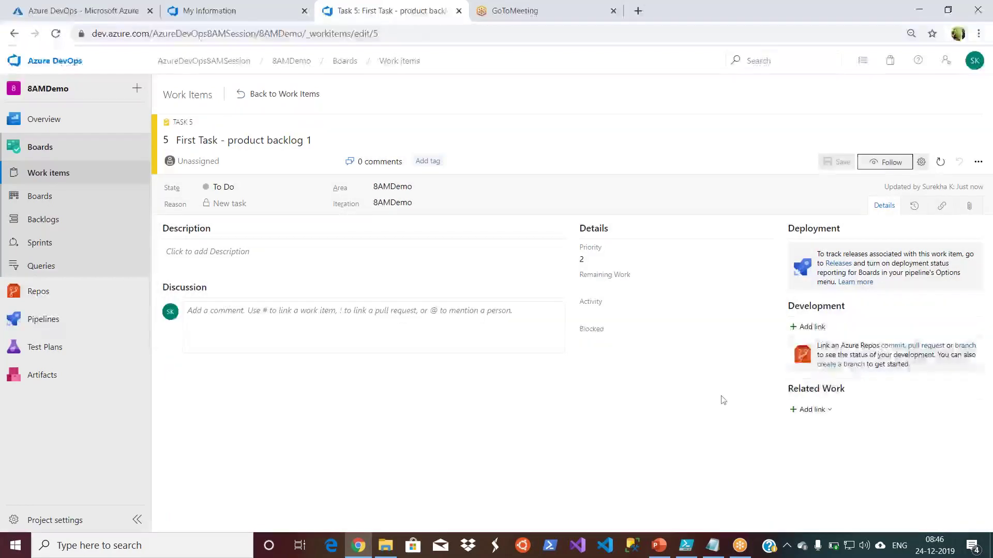
{"action": "left_click", "coordinate": [283, 97]}
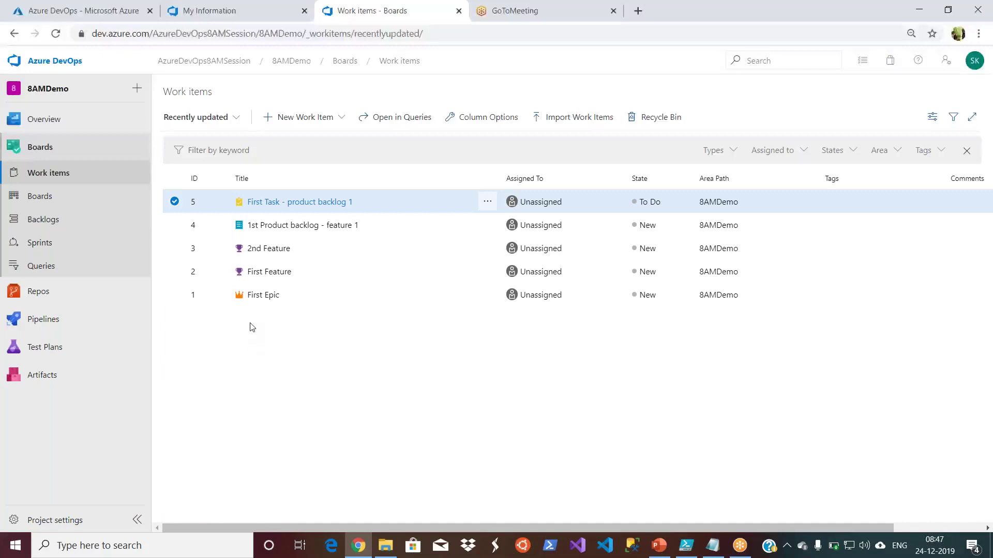
- Link the existing First Feature to First Epic as a Child, then save the epic and return to the work items list
{"action": "left_click", "coordinate": [262, 298]}
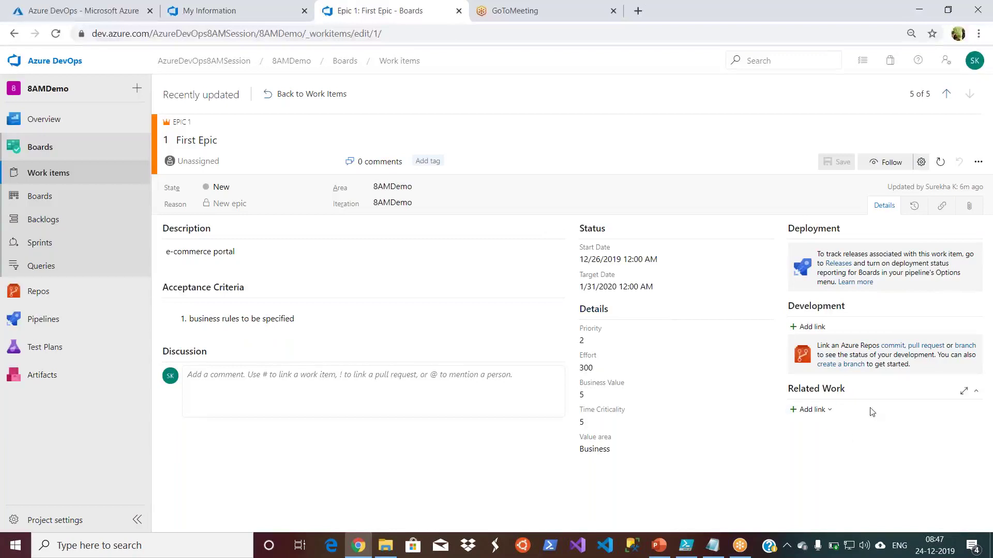
{"action": "left_click", "coordinate": [829, 411]}
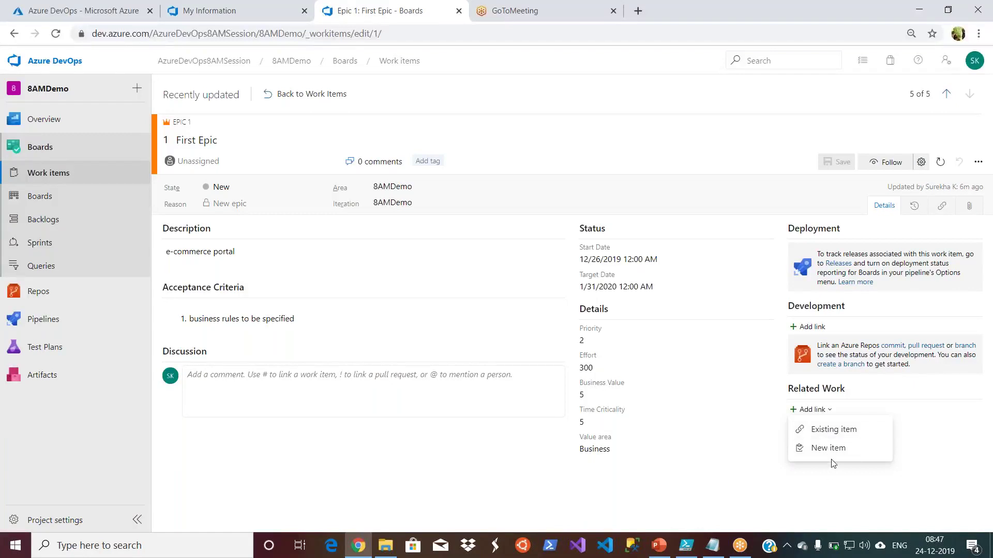
{"action": "left_click", "coordinate": [836, 435]}
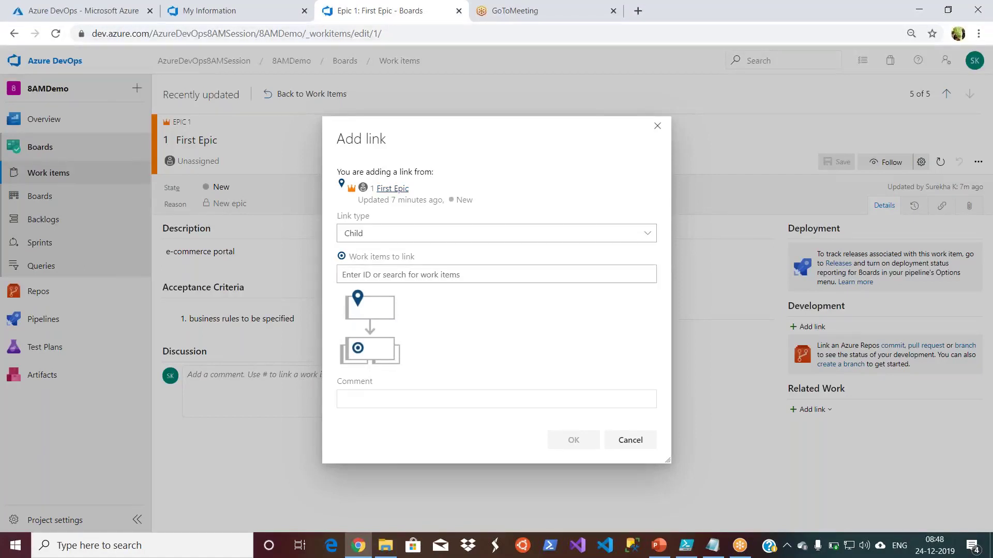
{"action": "left_click", "coordinate": [437, 276]}
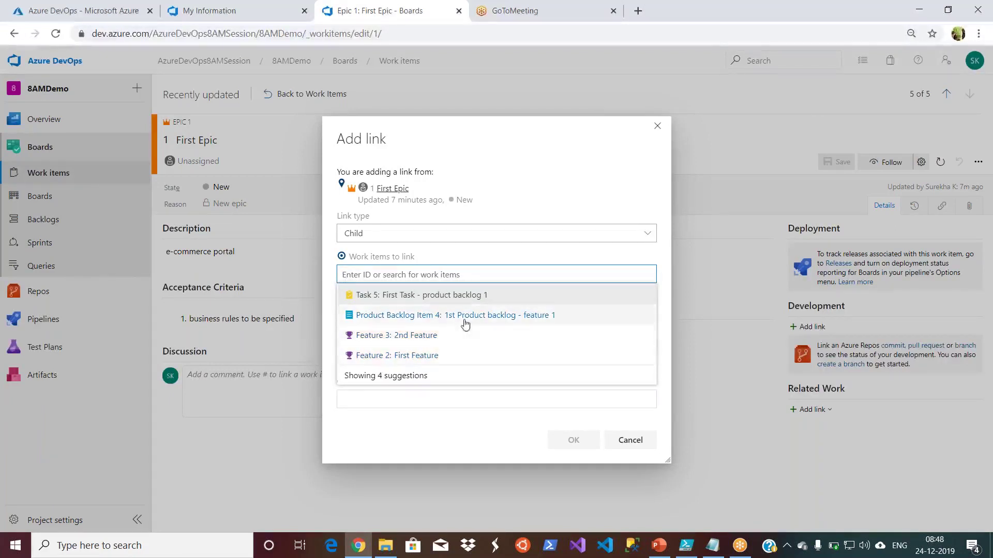
{"action": "left_click", "coordinate": [441, 357]}
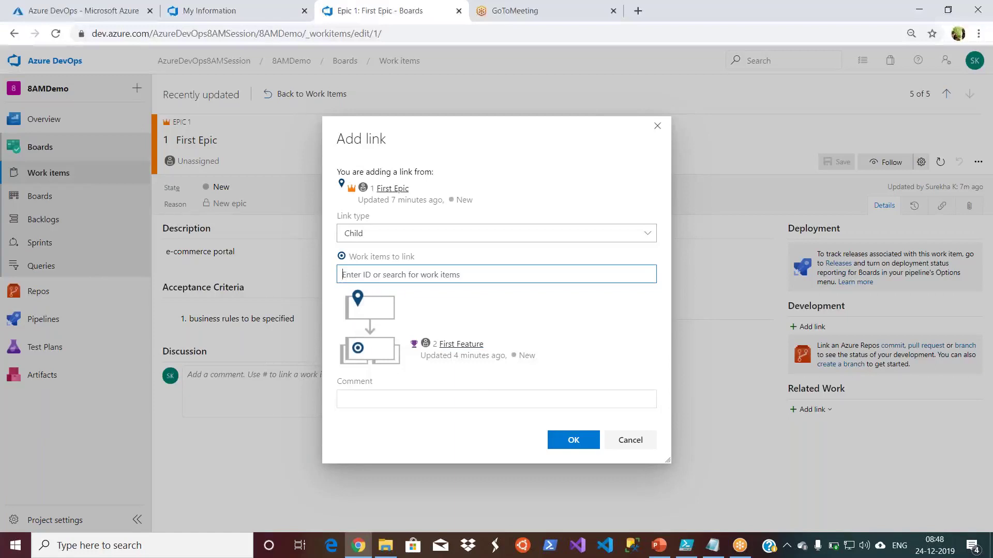
{"action": "left_click", "coordinate": [479, 399]}
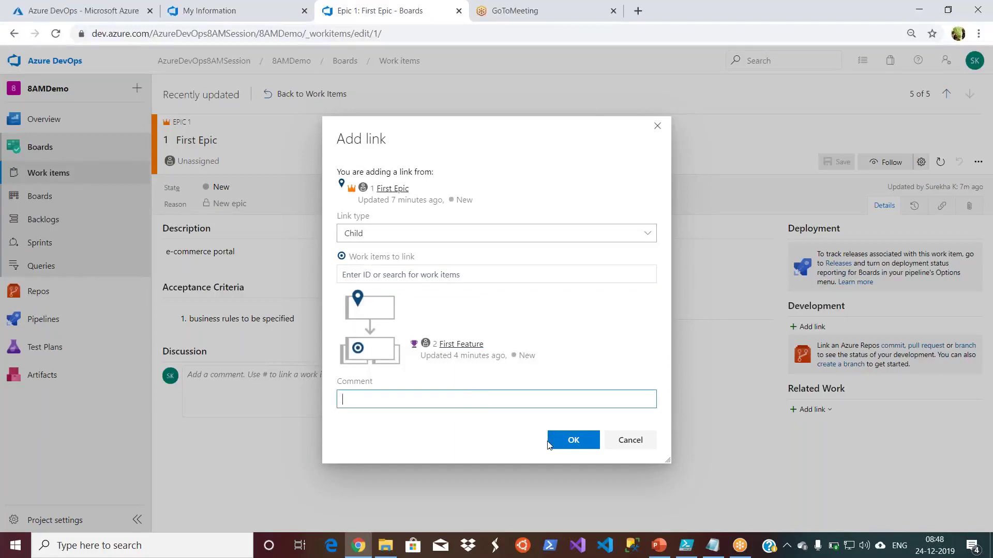
{"action": "left_click", "coordinate": [560, 445]}
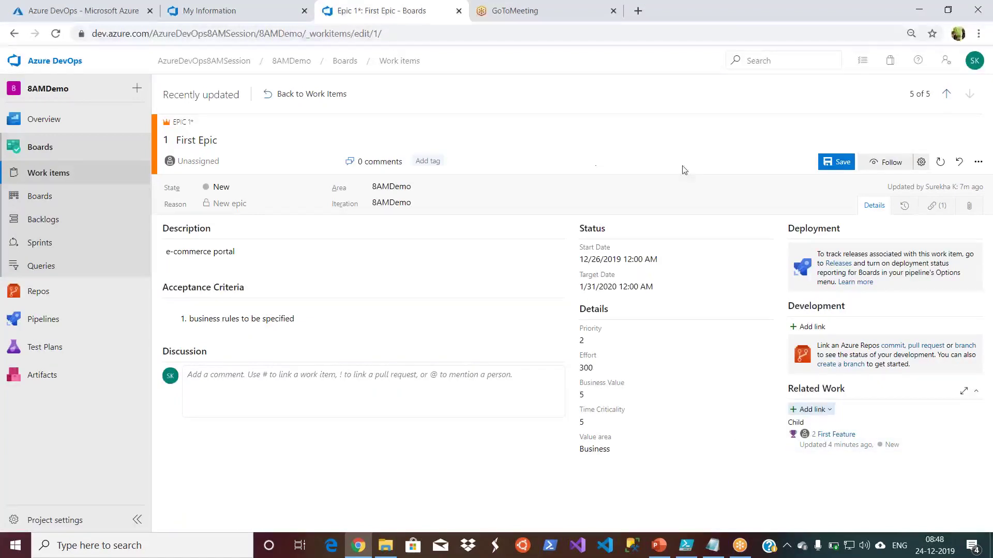
{"action": "left_click", "coordinate": [835, 162]}
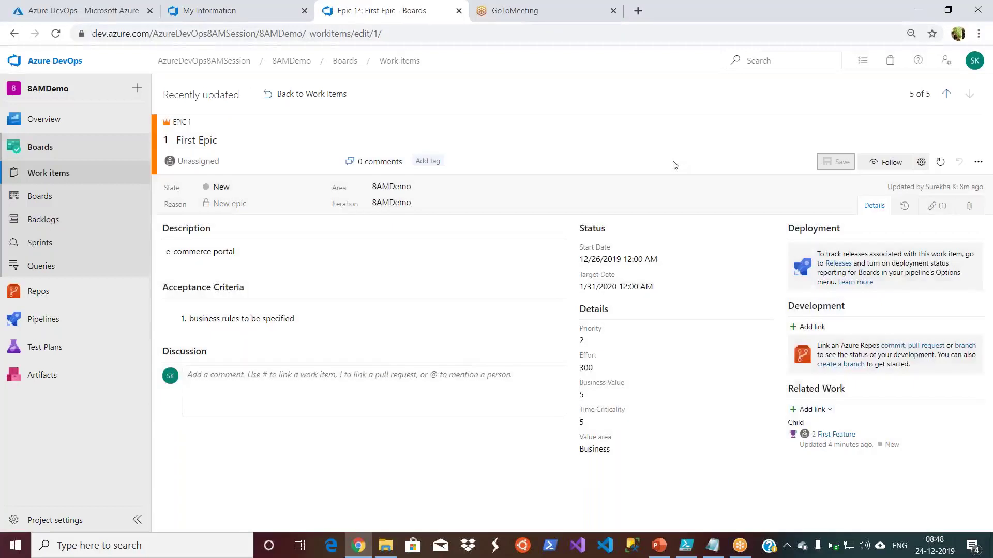
{"action": "left_click", "coordinate": [289, 94]}
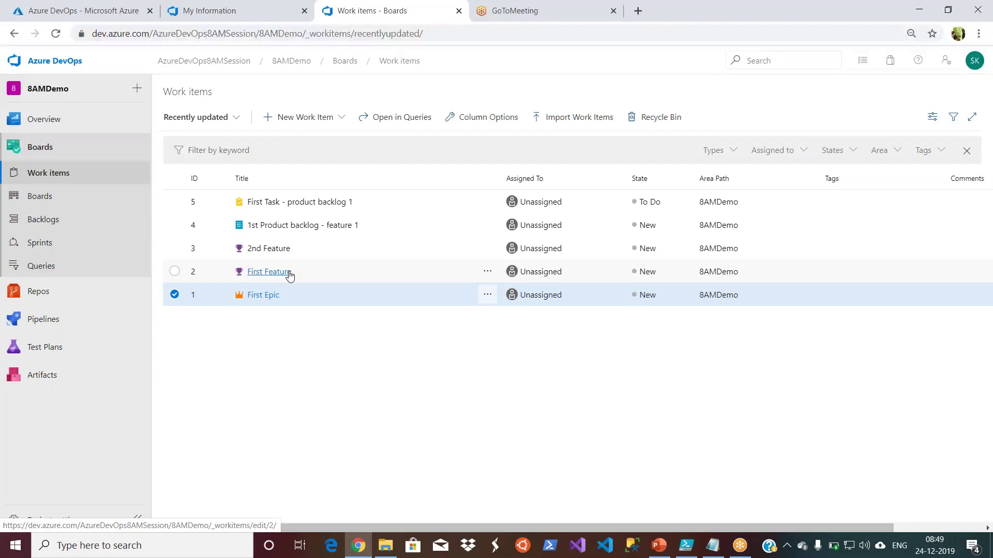
- Link First Feature as the Parent of "1st Product backlog - feature 1", then save the backlog item and return to the work items list
{"action": "left_click", "coordinate": [327, 228]}
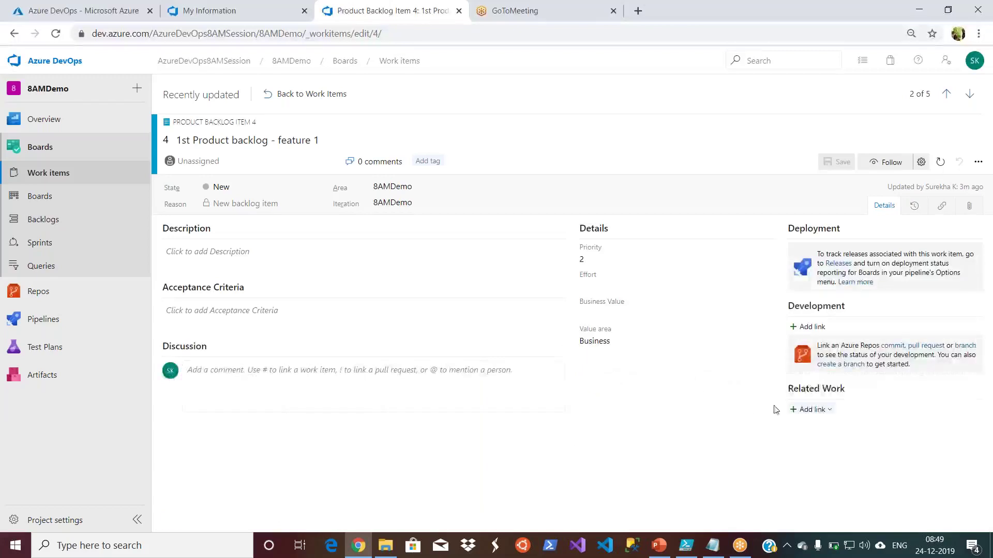
{"action": "left_click", "coordinate": [831, 412]}
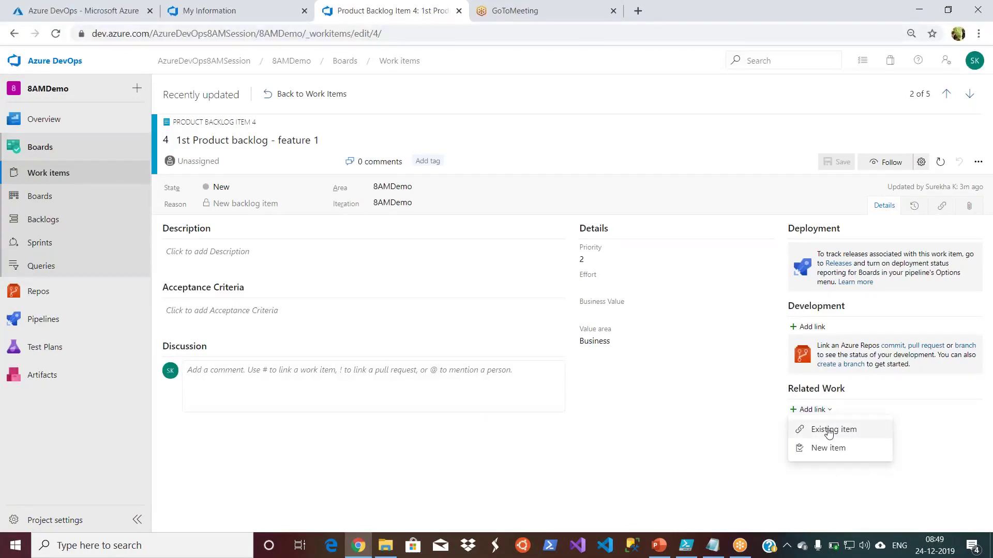
{"action": "left_click", "coordinate": [829, 431]}
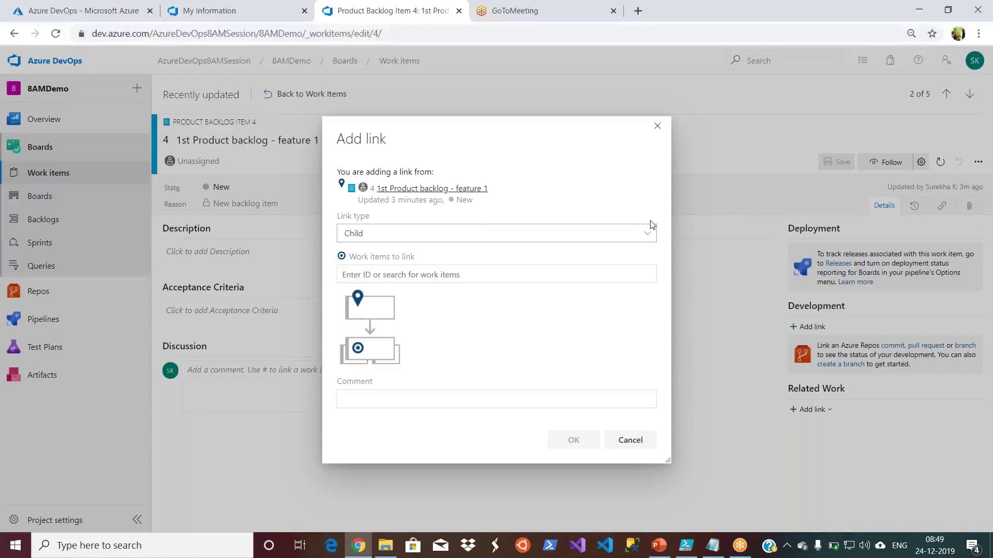
{"action": "left_click", "coordinate": [651, 238]}
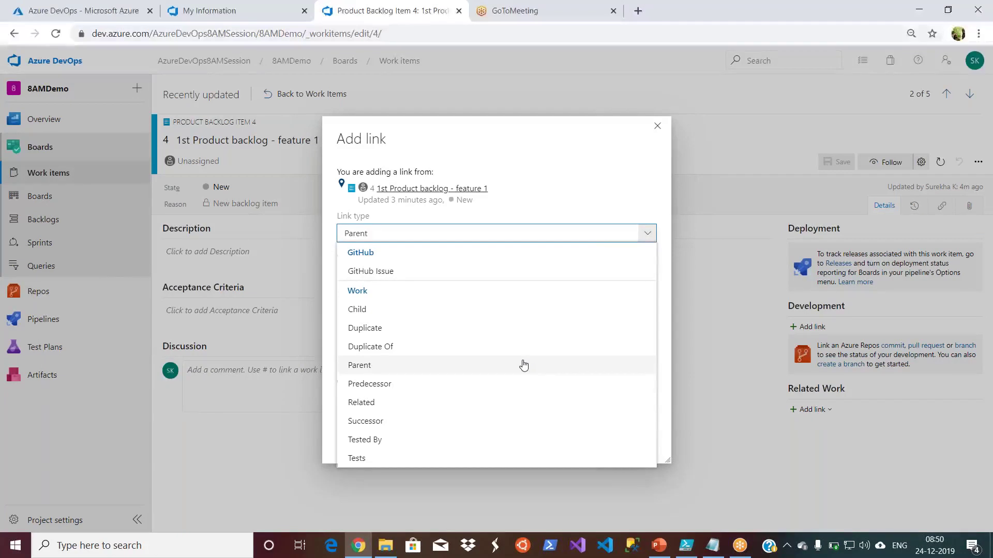
{"action": "left_click", "coordinate": [427, 368]}
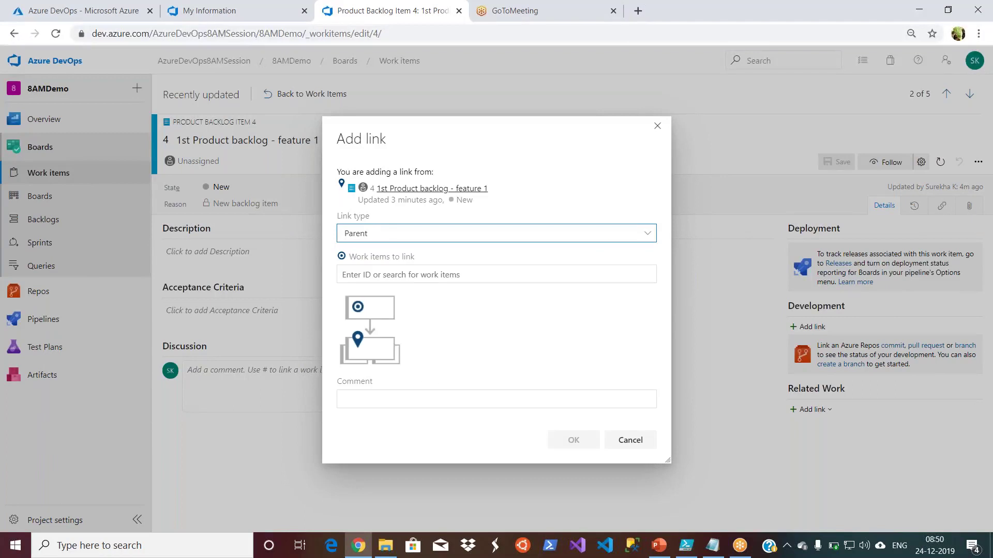
{"action": "left_click", "coordinate": [496, 274]}
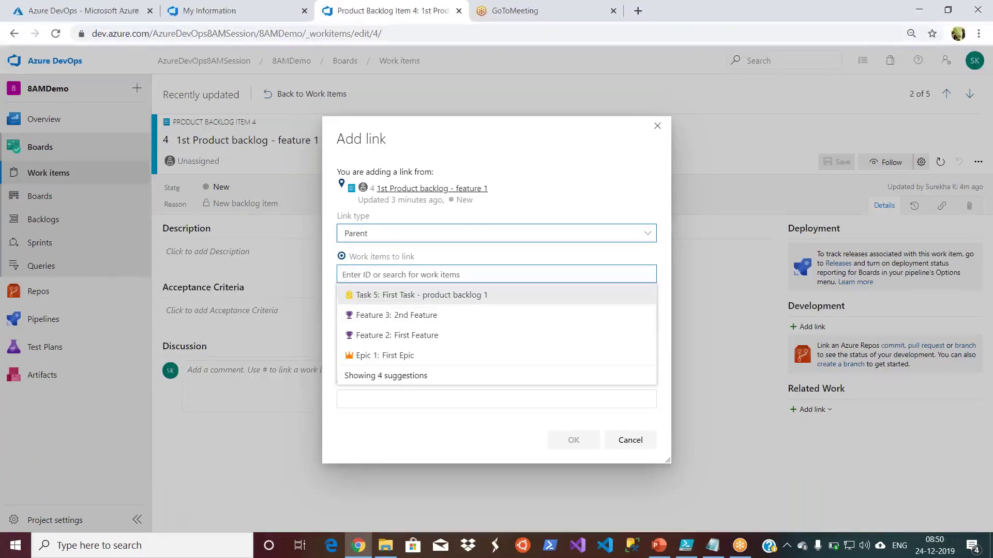
{"action": "left_click", "coordinate": [442, 337]}
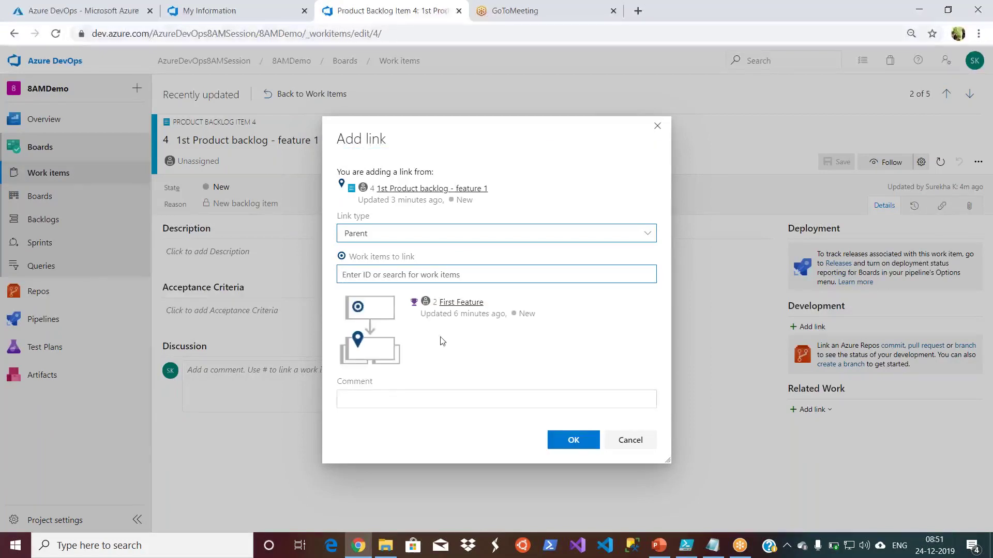
{"action": "left_click", "coordinate": [569, 446]}
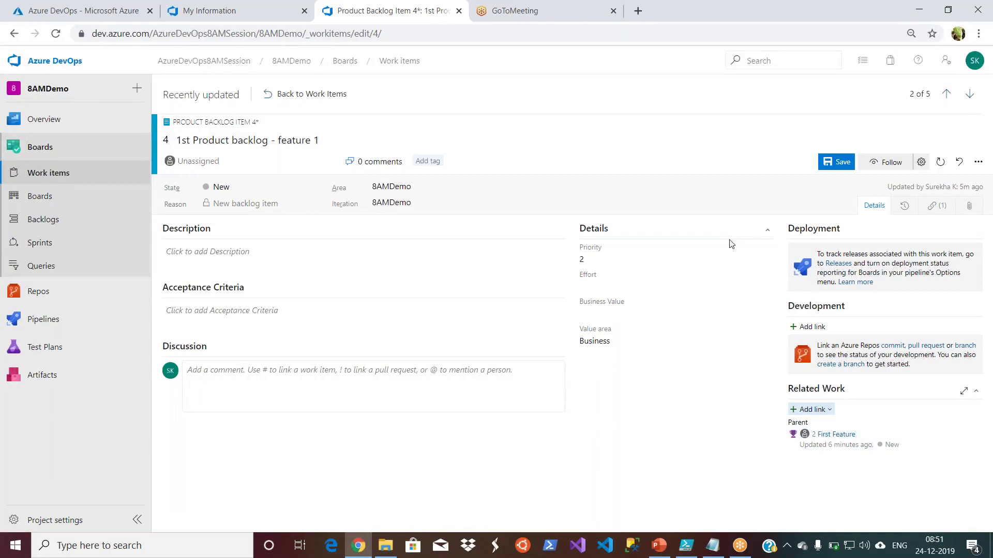
{"action": "left_click", "coordinate": [838, 165]}
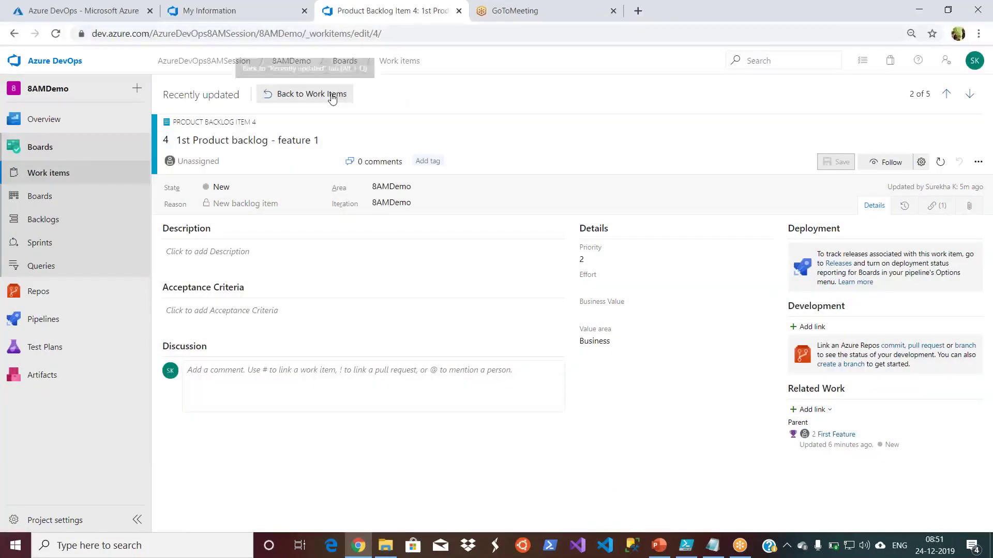
{"action": "left_click", "coordinate": [332, 94]}
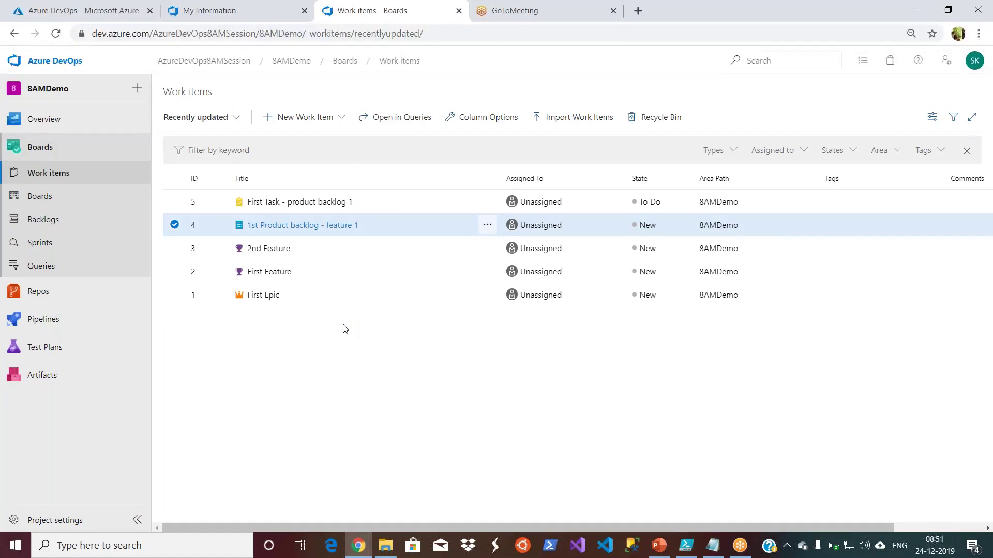
- Link "1st Product backlog - feature 1" as the Parent of "First Task - product backlog 1" and save the task
{"action": "left_click", "coordinate": [297, 203]}
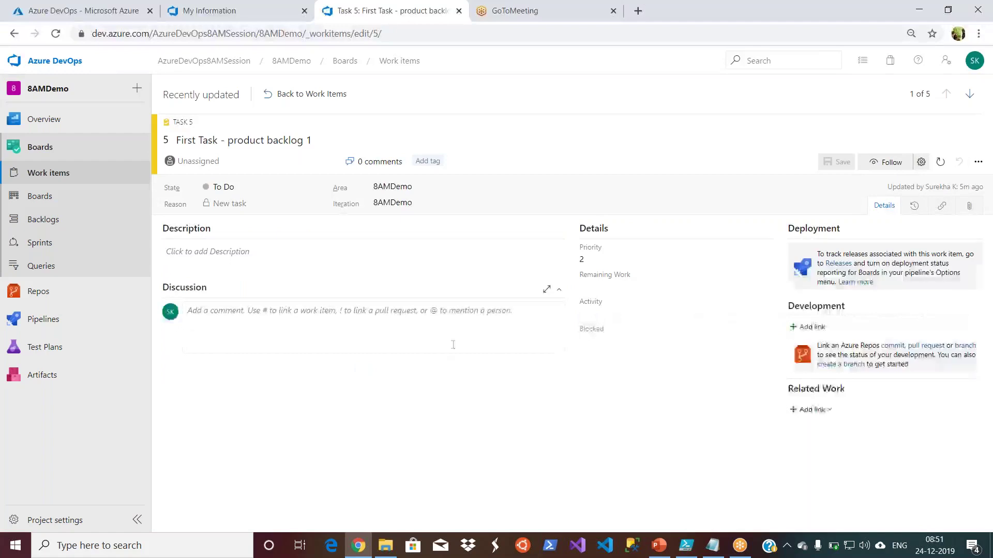
{"action": "left_click", "coordinate": [829, 411]}
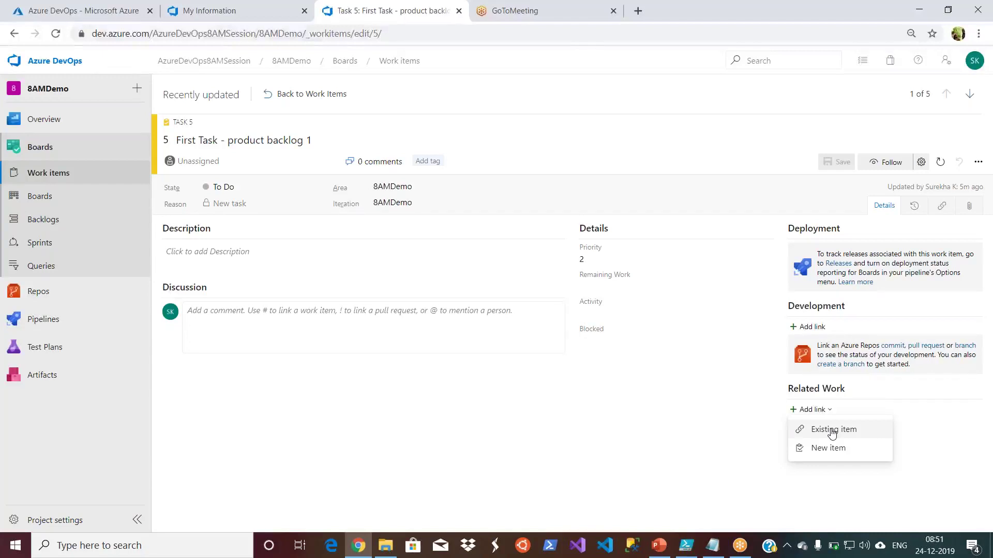
{"action": "left_click", "coordinate": [832, 431]}
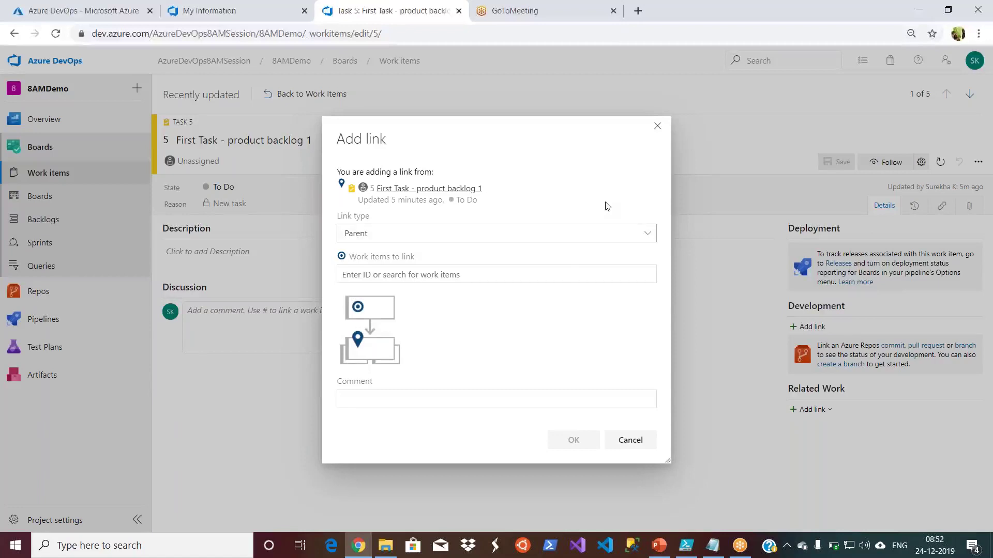
{"action": "left_click", "coordinate": [560, 278]}
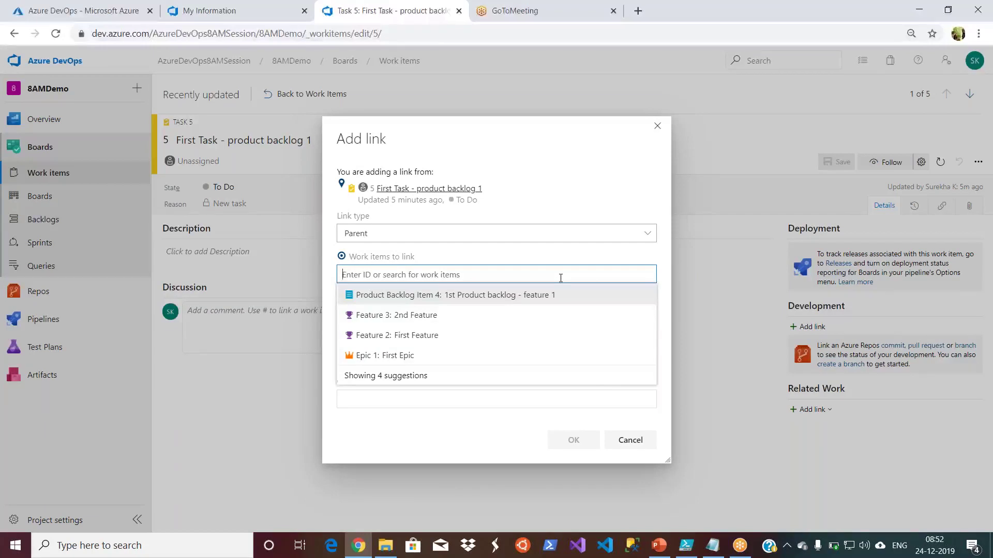
{"action": "left_click", "coordinate": [535, 301]}
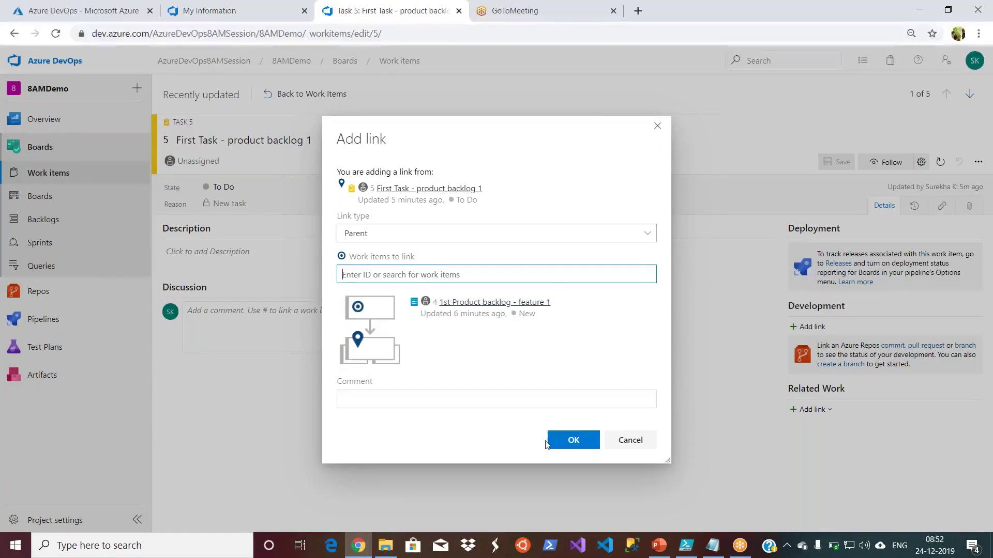
{"action": "left_click", "coordinate": [571, 443]}
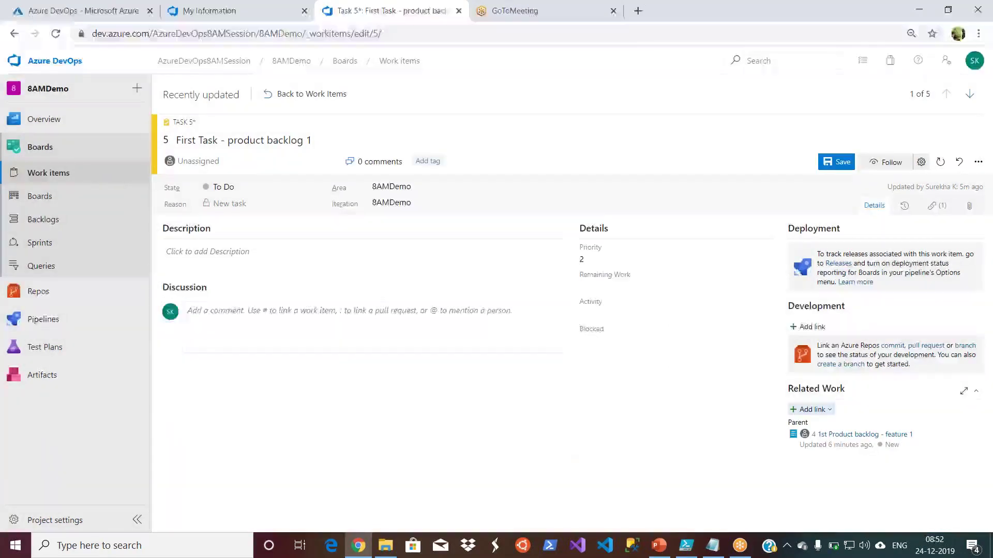
{"action": "left_click", "coordinate": [826, 164]}
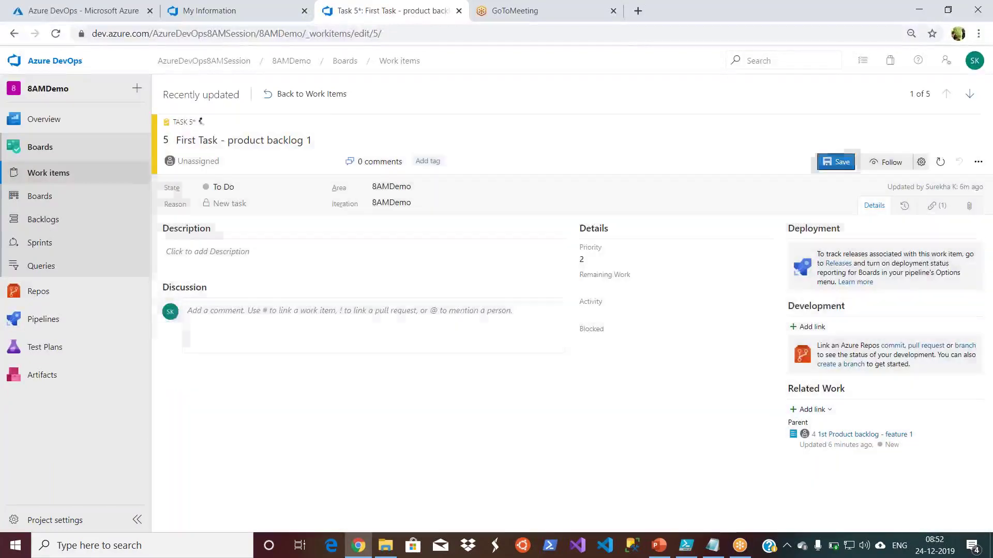
- Look through the 8AMDemo project's Boards, Backlogs and Sprints directories, and return to the work items list
{"action": "left_click", "coordinate": [324, 97]}
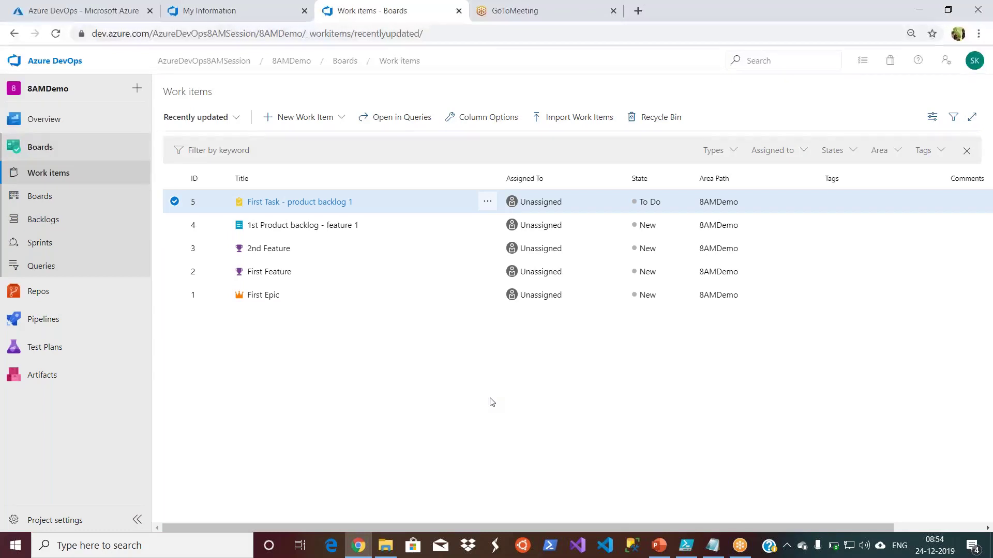
{"action": "left_click", "coordinate": [71, 206]}
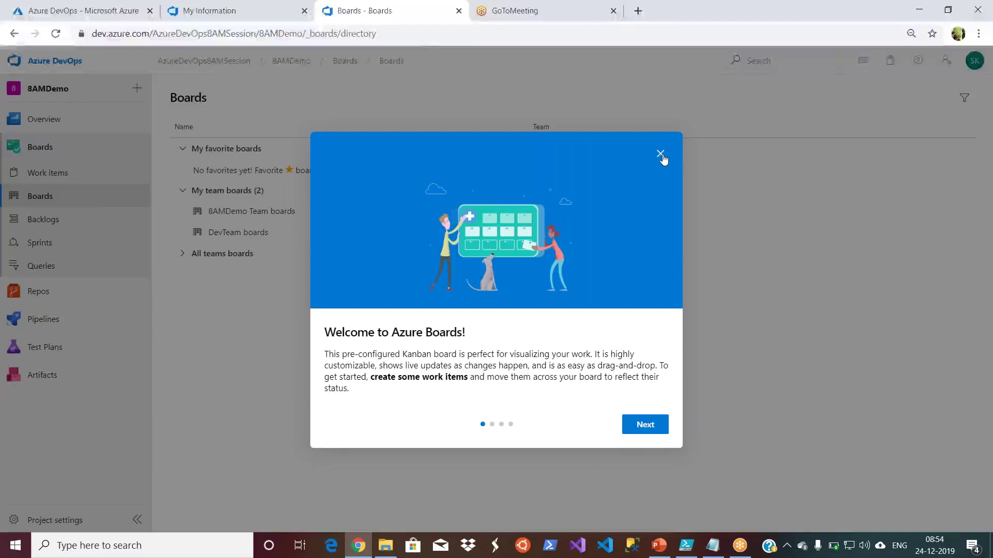
{"action": "left_click", "coordinate": [660, 155]}
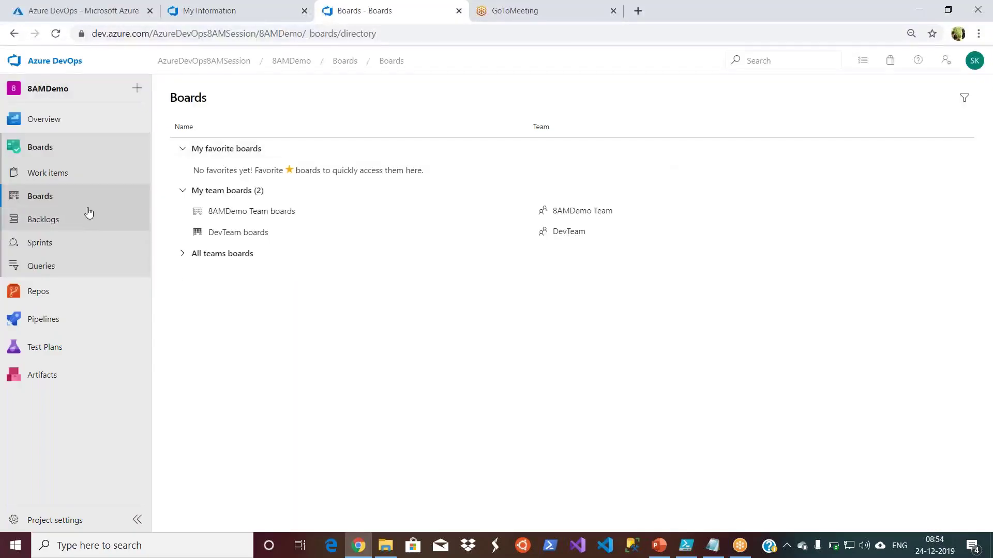
{"action": "left_click", "coordinate": [76, 219]}
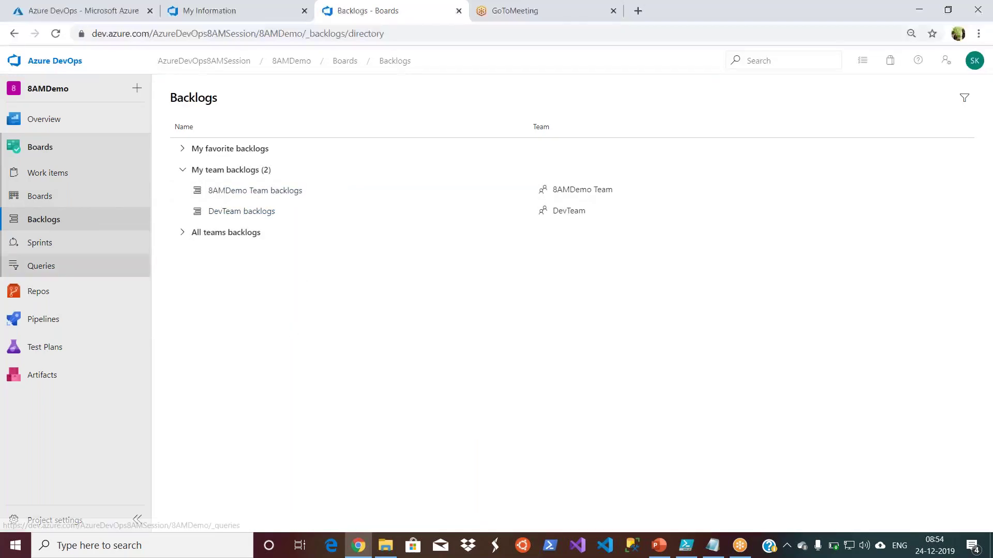
{"action": "left_click", "coordinate": [62, 197]}
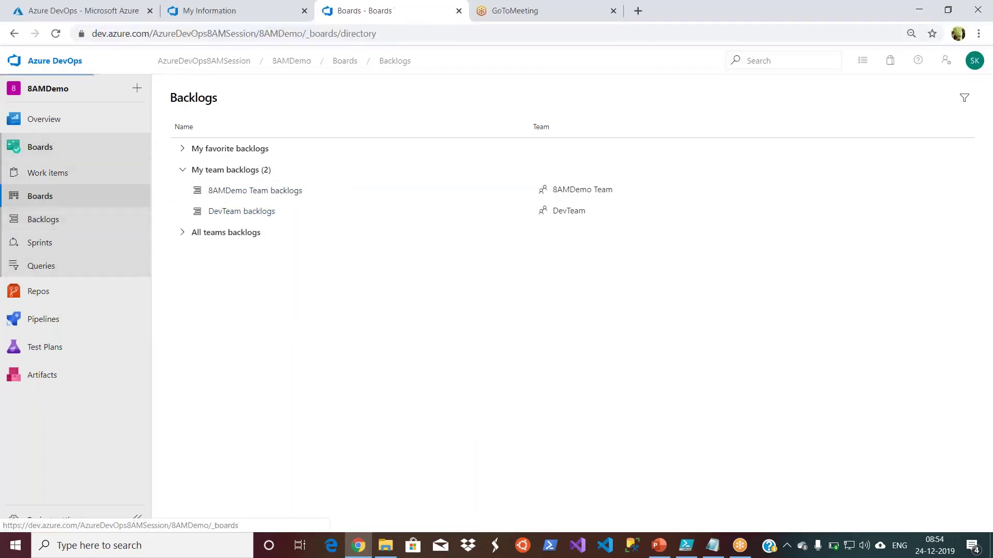
{"action": "left_click", "coordinate": [55, 250]}
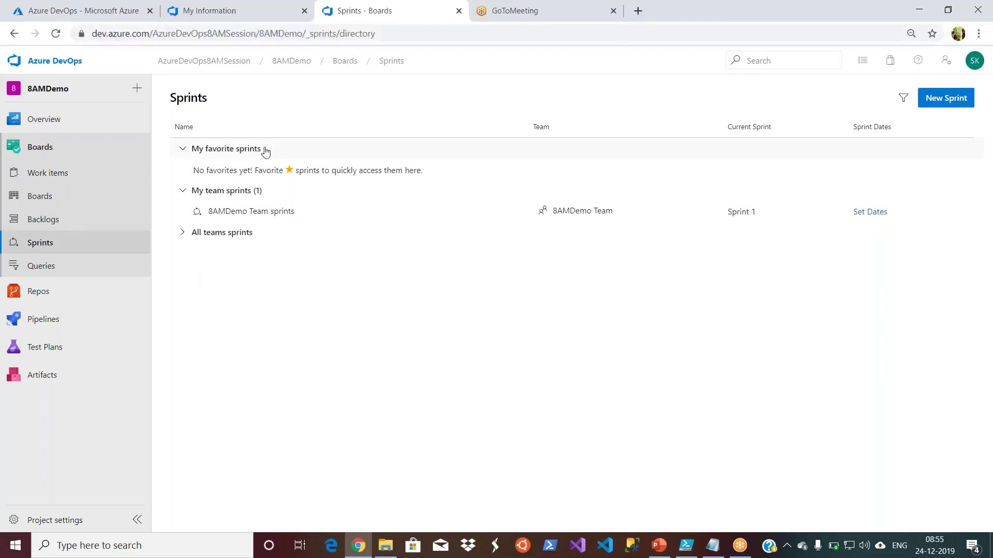
{"action": "left_click", "coordinate": [55, 148]}
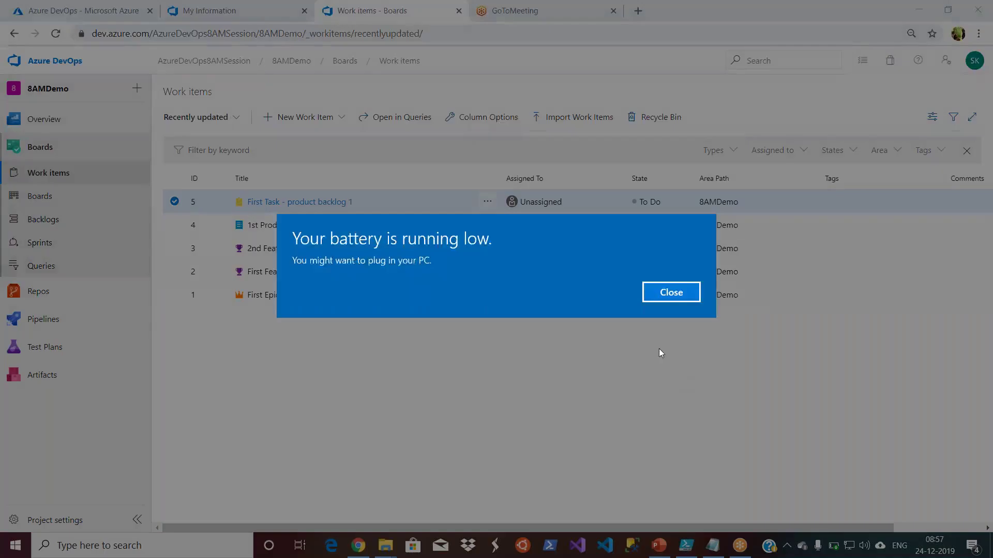
{"action": "left_click", "coordinate": [663, 293]}
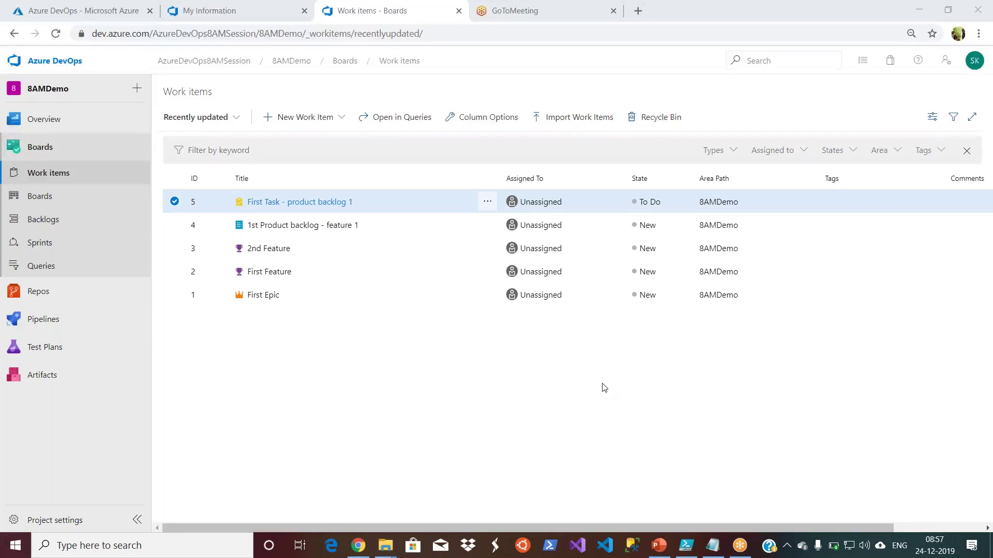
{"action": "left_click", "coordinate": [604, 388]}
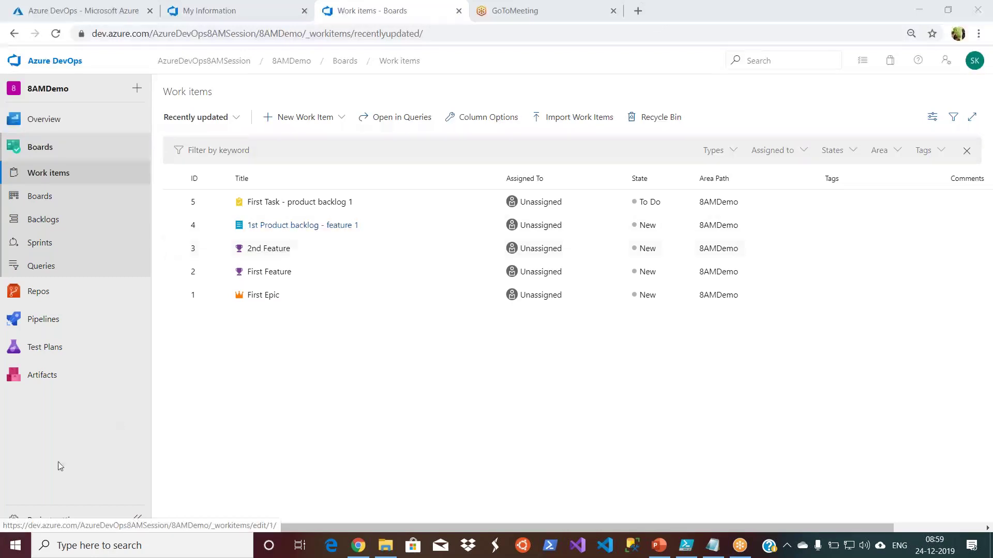
- Examine the teams and the permission groups with their members in the 8AMDemo project settings
{"action": "left_click", "coordinate": [54, 523]}
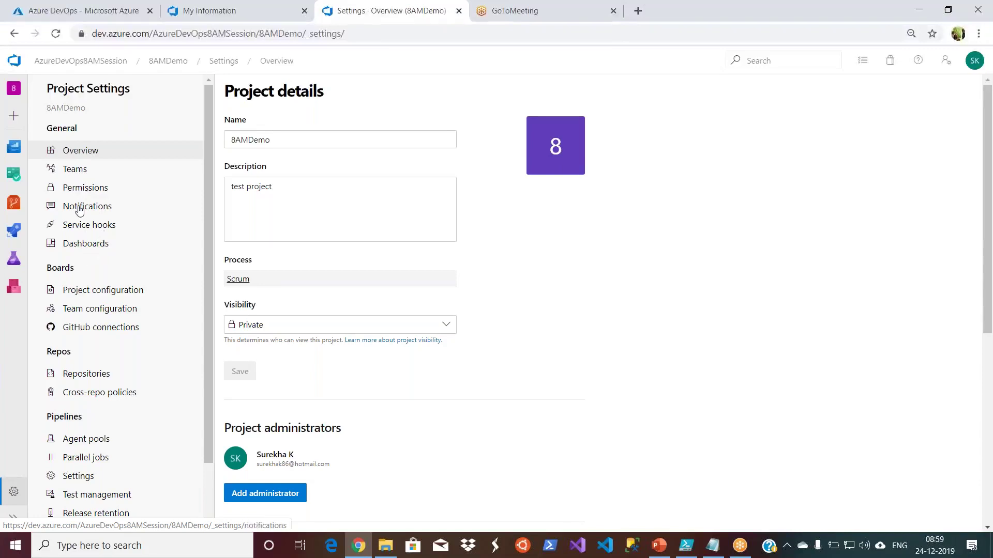
{"action": "left_click", "coordinate": [75, 175]}
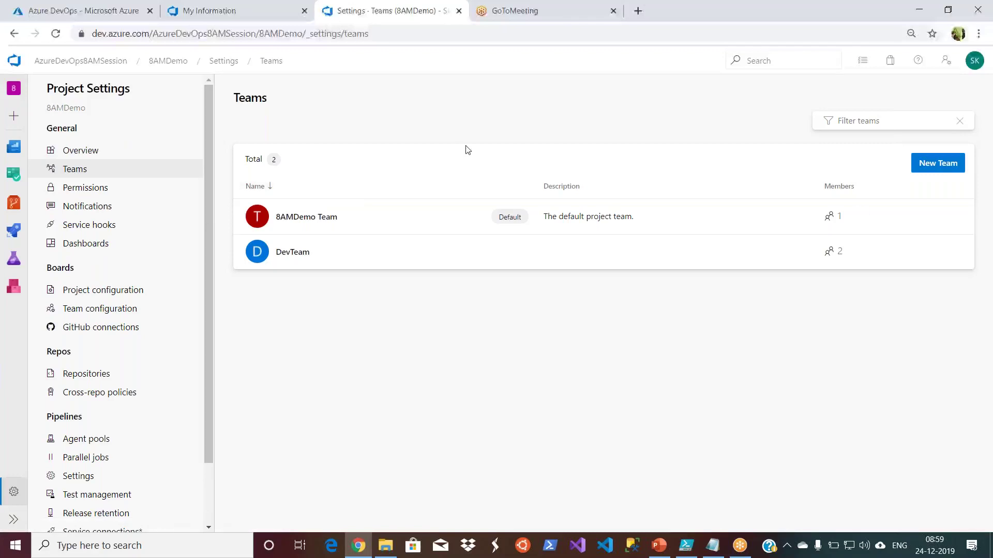
{"action": "left_click", "coordinate": [82, 189]}
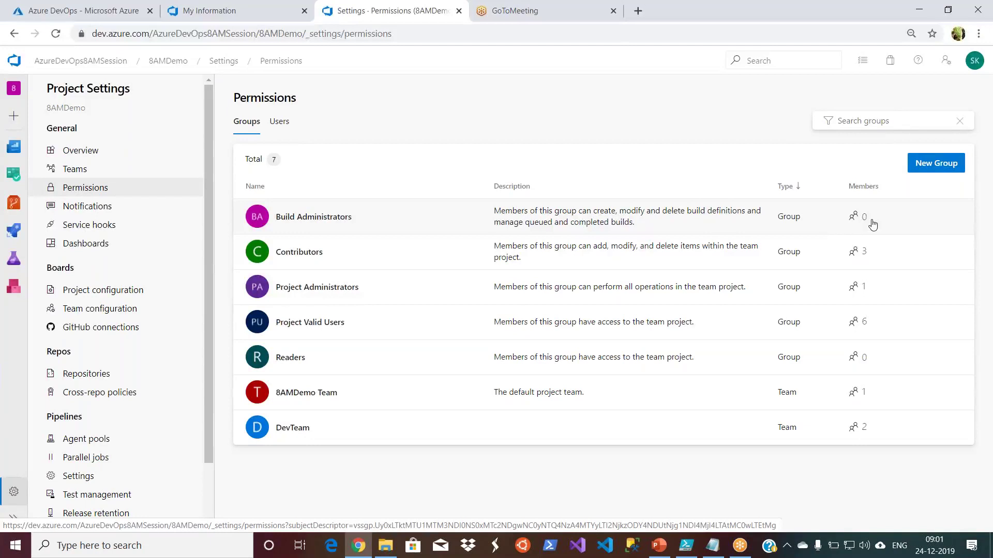
{"action": "mouse_move", "coordinate": [860, 252]}
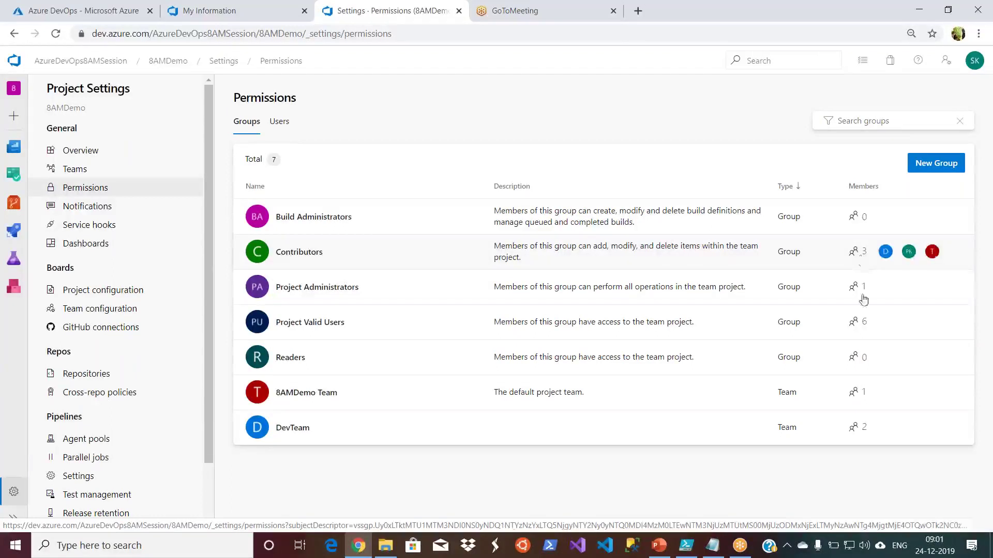
{"action": "mouse_move", "coordinate": [861, 321]}
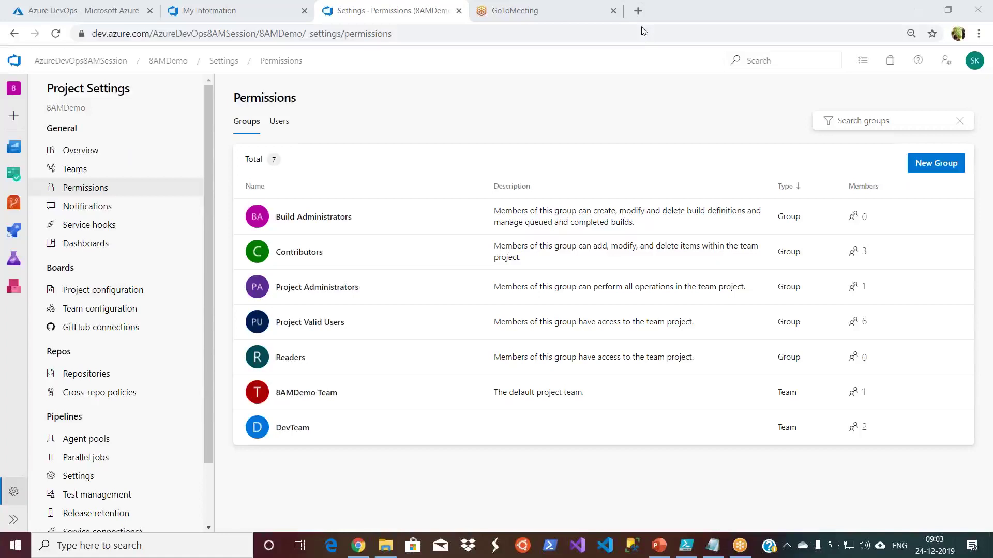
{"action": "left_click", "coordinate": [592, 130]}
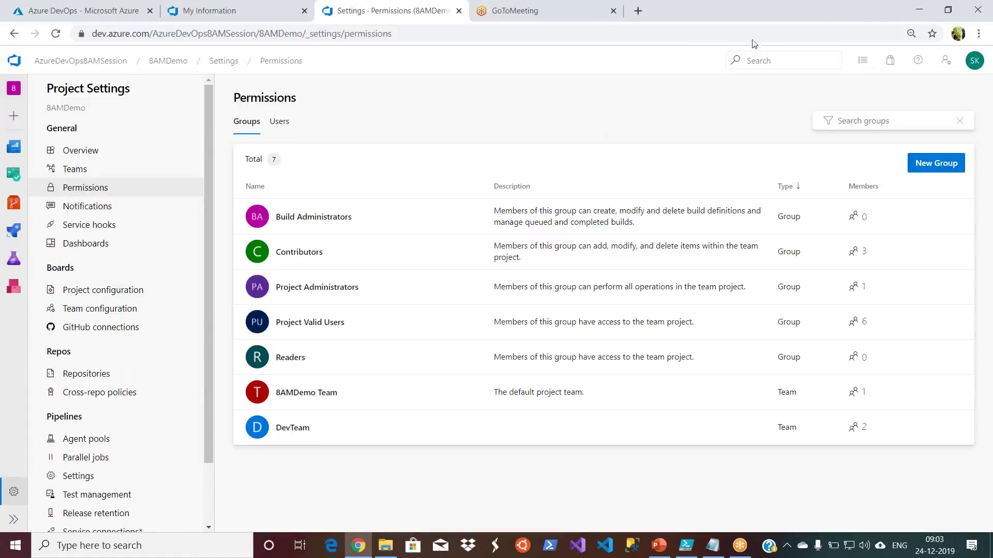